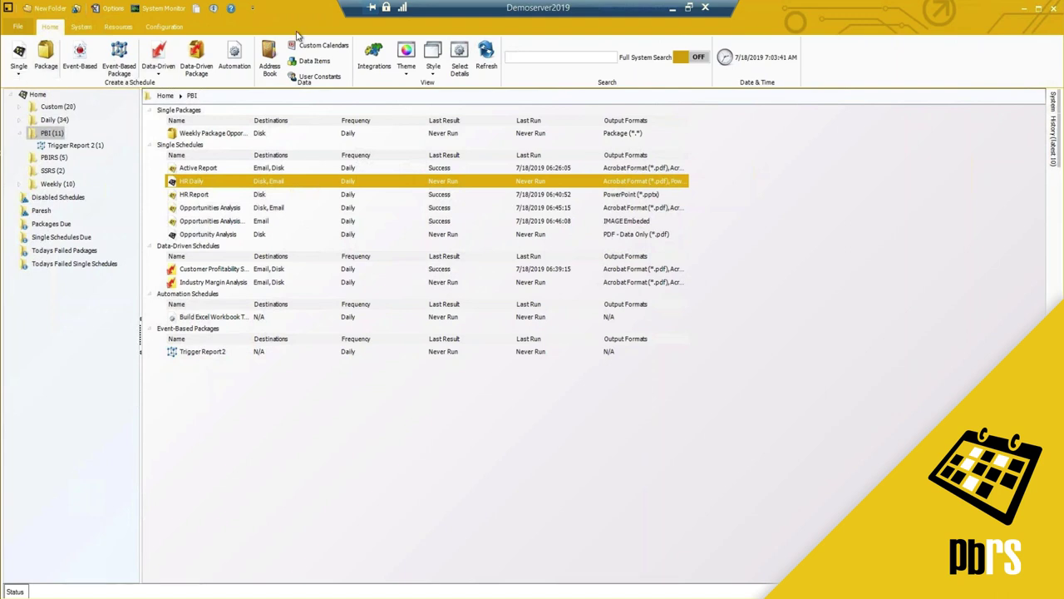
# Open the Integrations Library and inspect the two Power BI accounts, including Demoserver
pyautogui.click(377, 61)
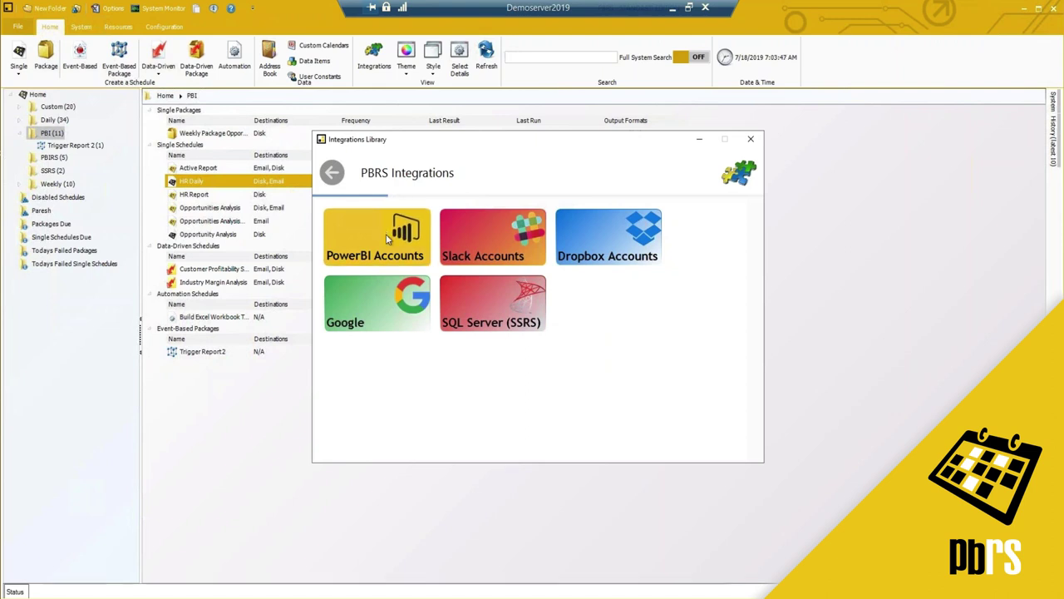
pyautogui.click(386, 234)
pyautogui.click(462, 226)
pyautogui.click(450, 243)
pyautogui.click(454, 226)
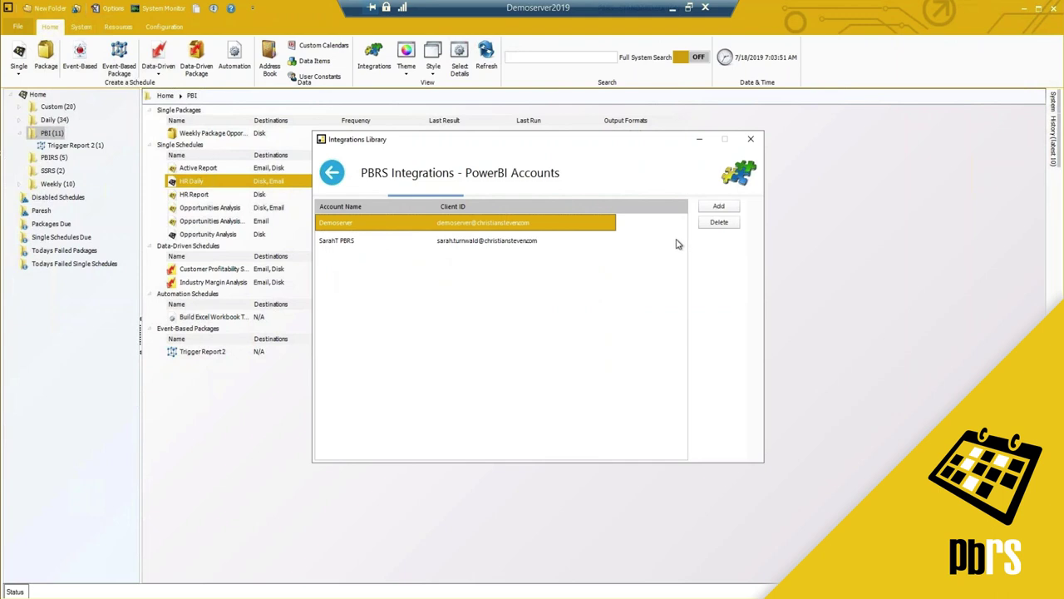
# Start a new Power BI account, cancel it, and open the SQL Server (SSRS) accounts
pyautogui.click(722, 208)
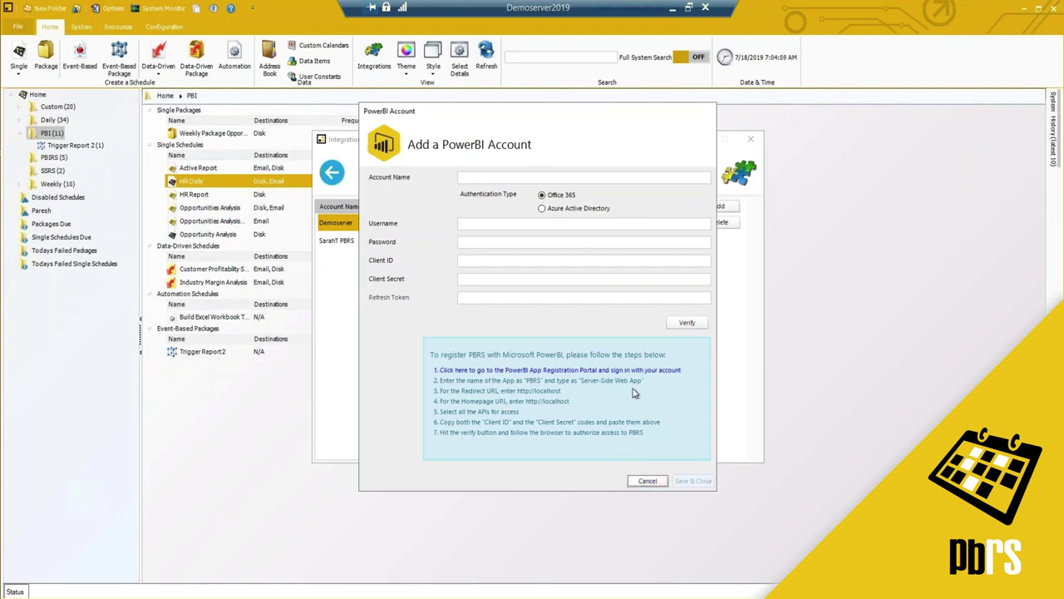
pyautogui.click(647, 480)
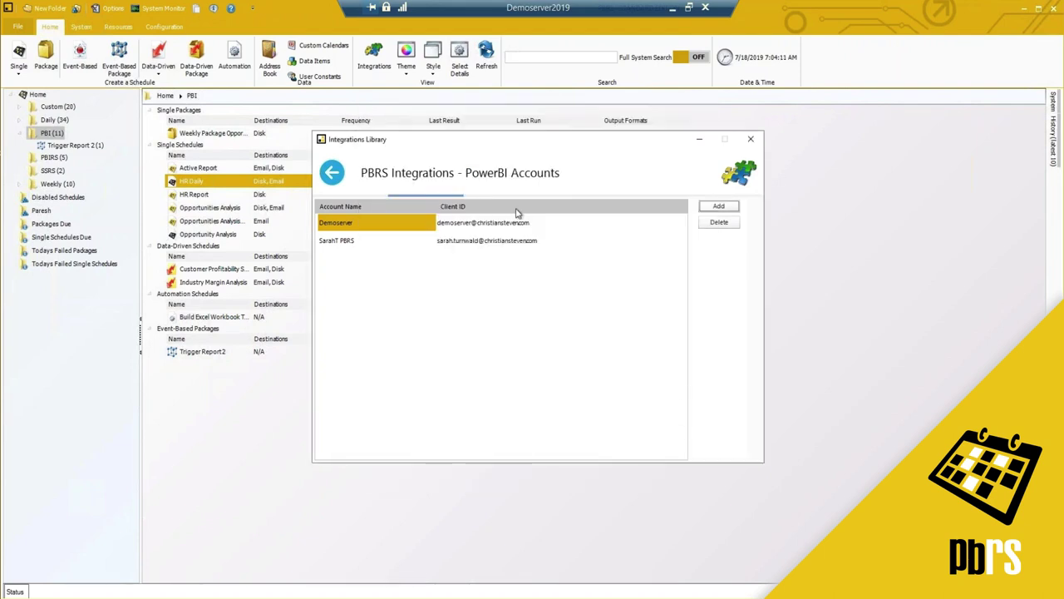
pyautogui.click(329, 170)
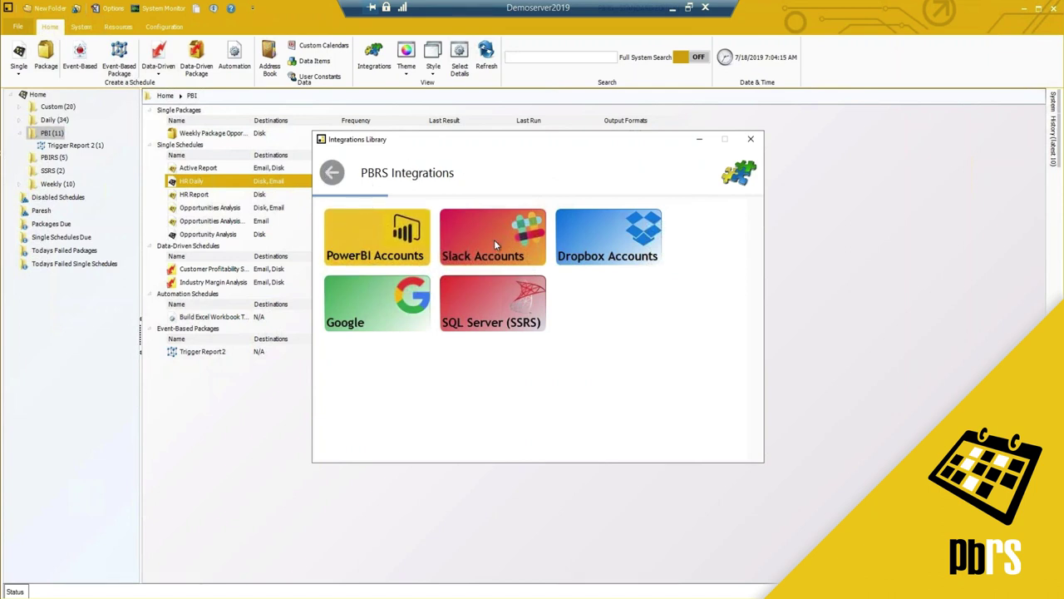
pyautogui.click(480, 312)
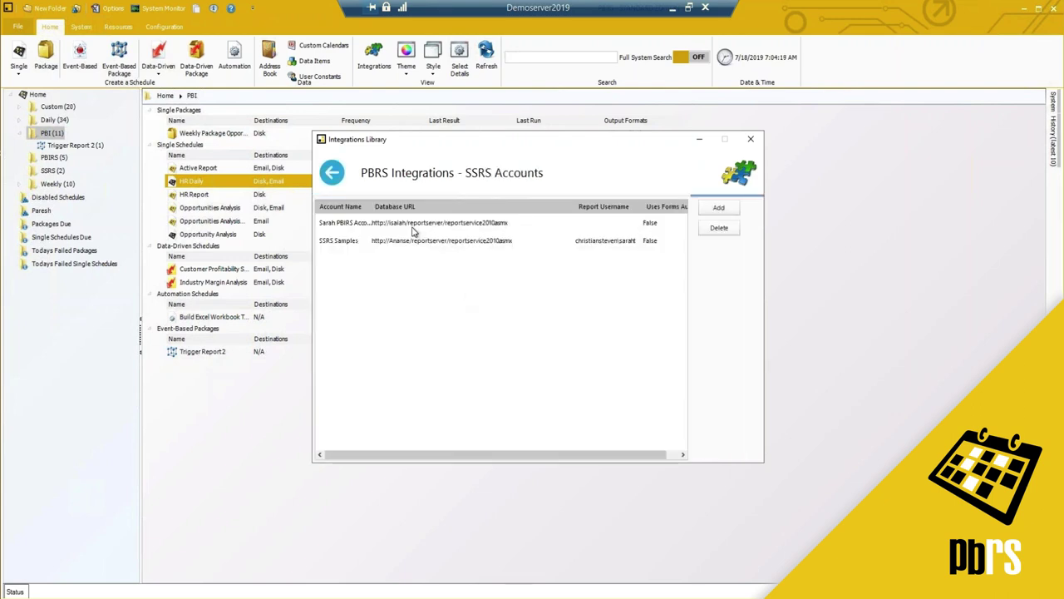
# Inspect the SSRS accounts, start a new SSRS account, then cancel it and go back
pyautogui.click(413, 226)
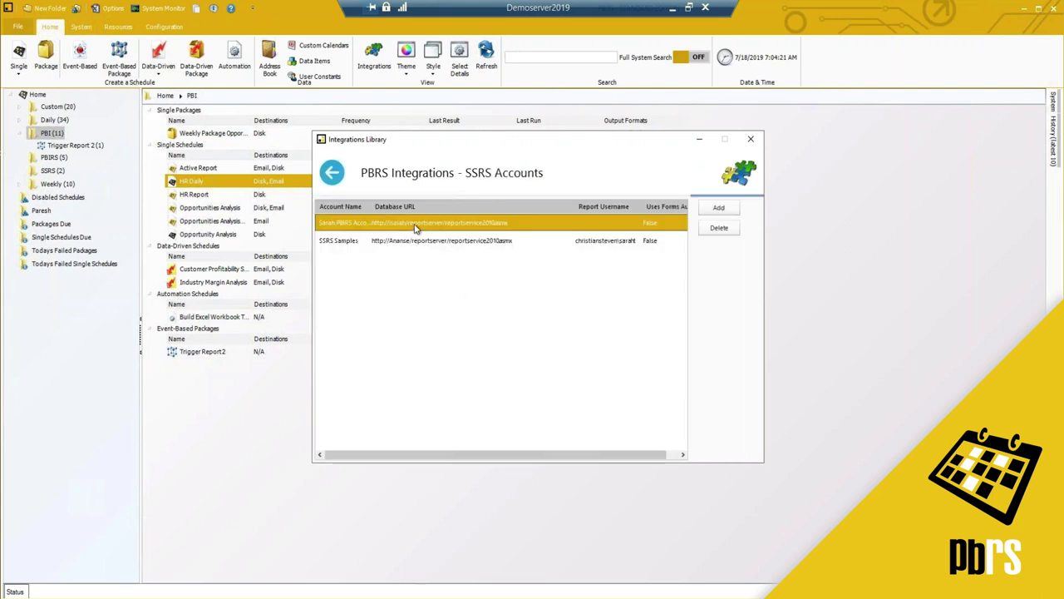
pyautogui.click(719, 208)
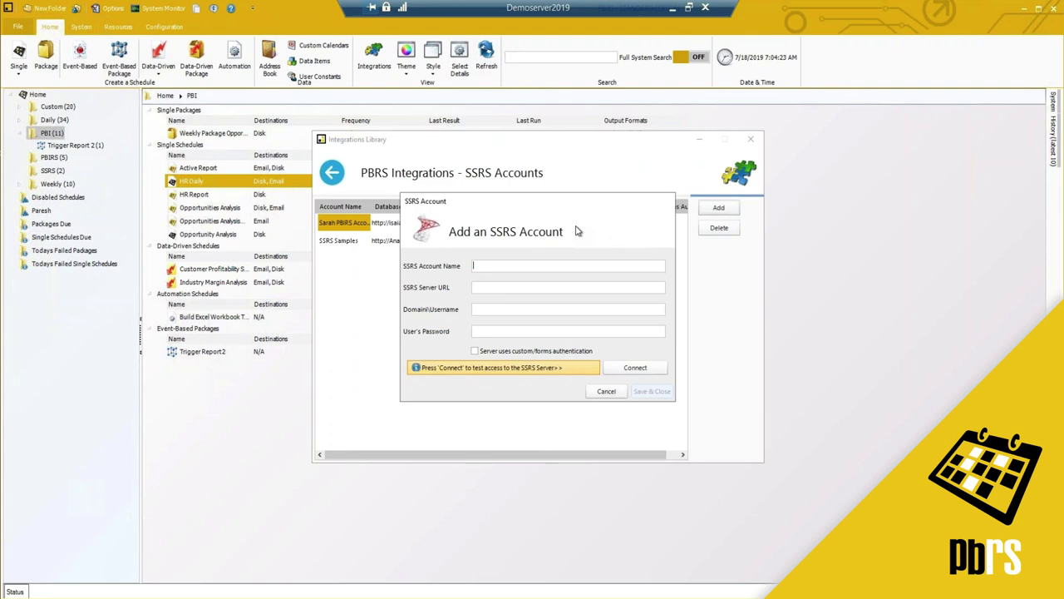
pyautogui.moveTo(567, 202); pyautogui.dragTo(554, 209)
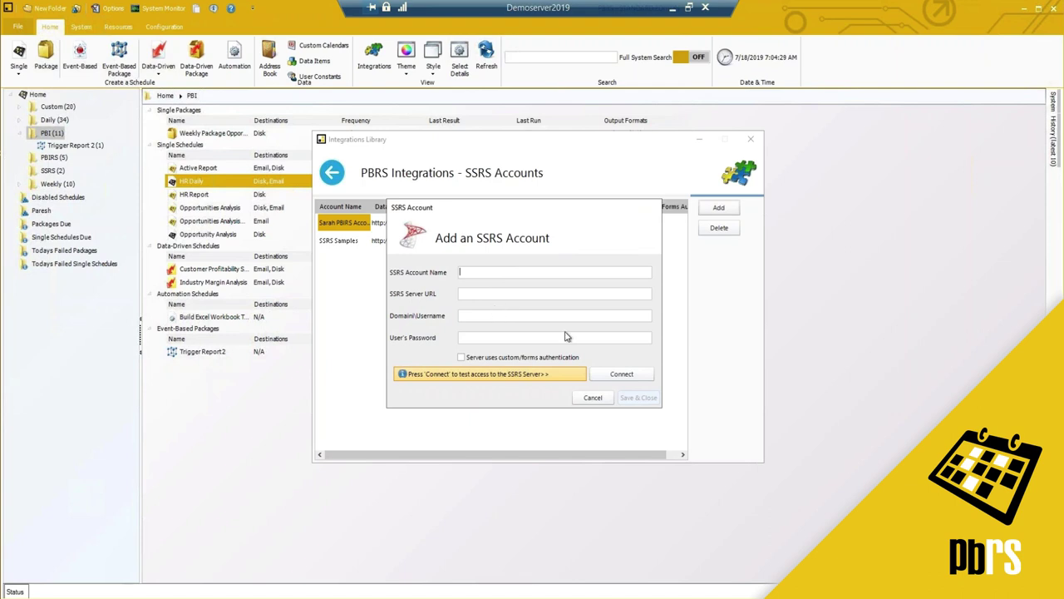
pyautogui.click(583, 399)
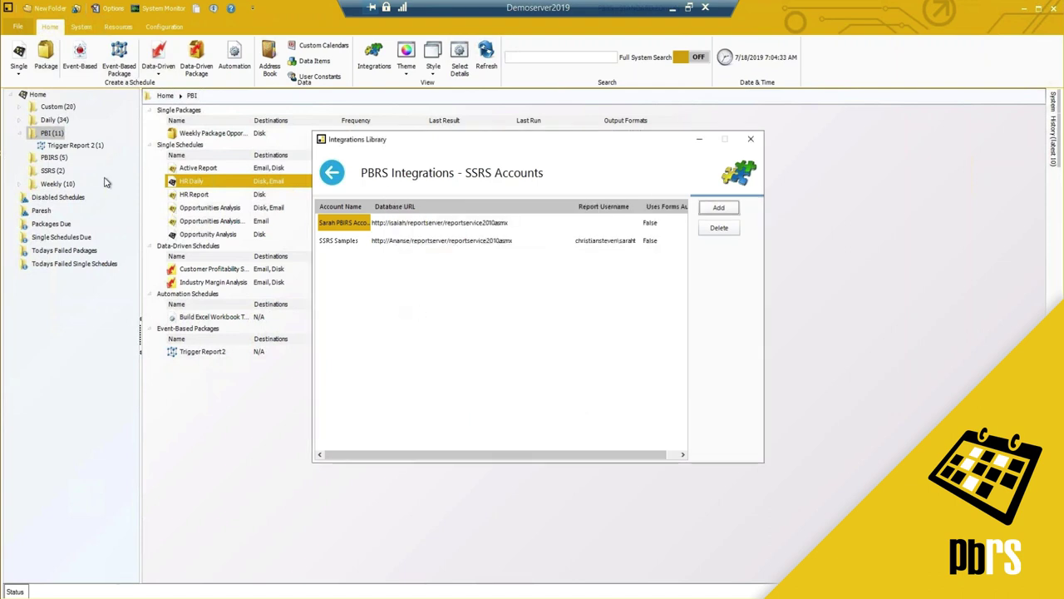
pyautogui.click(332, 172)
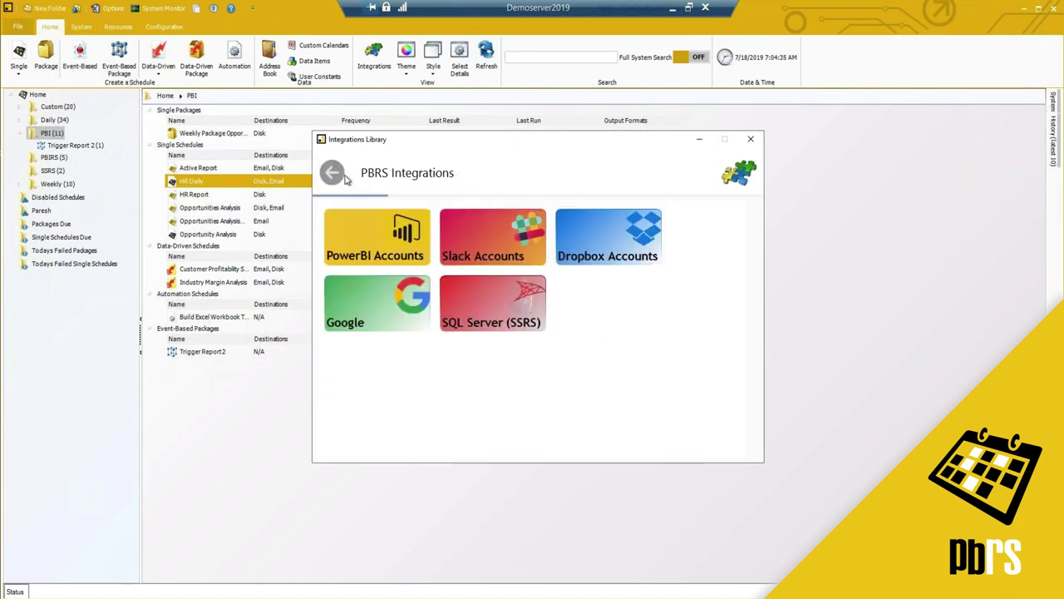
# Review the Google accounts, including Test Acct, cancel adding one, and close the library
pyautogui.click(377, 301)
pyautogui.click(366, 223)
pyautogui.click(359, 241)
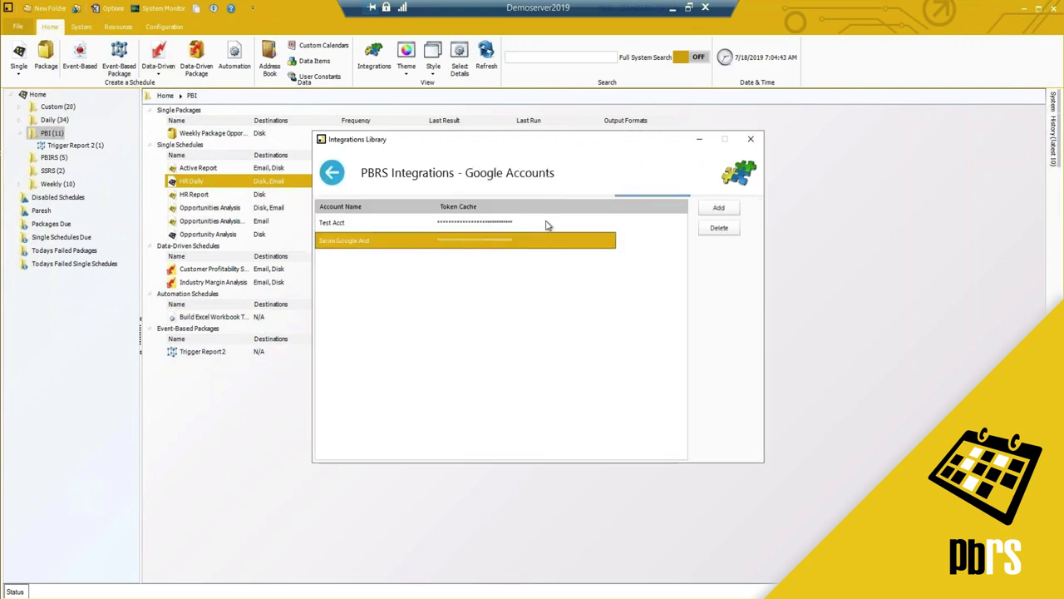
pyautogui.click(715, 207)
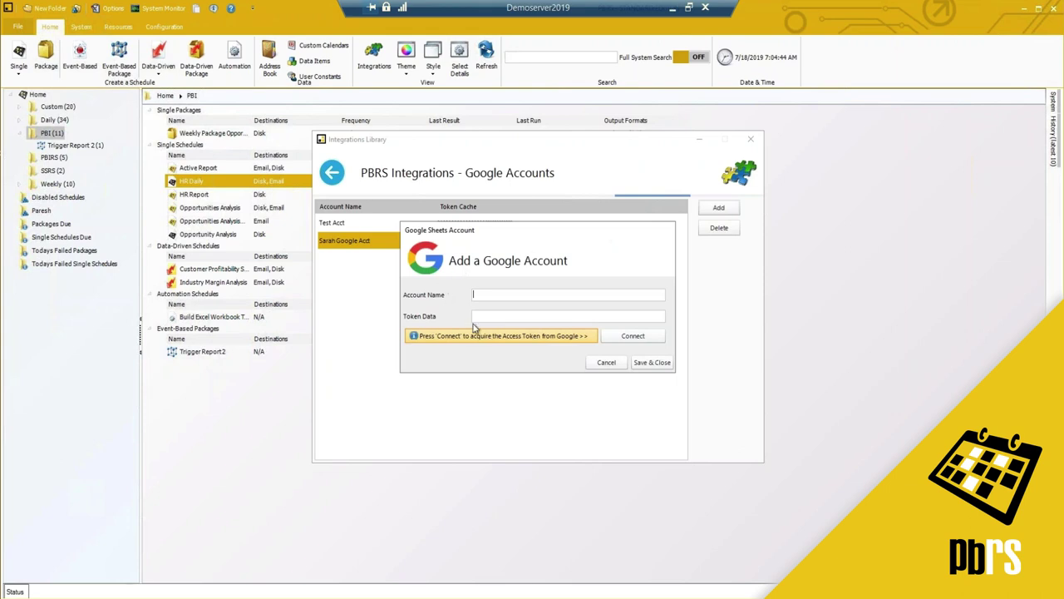
pyautogui.click(601, 366)
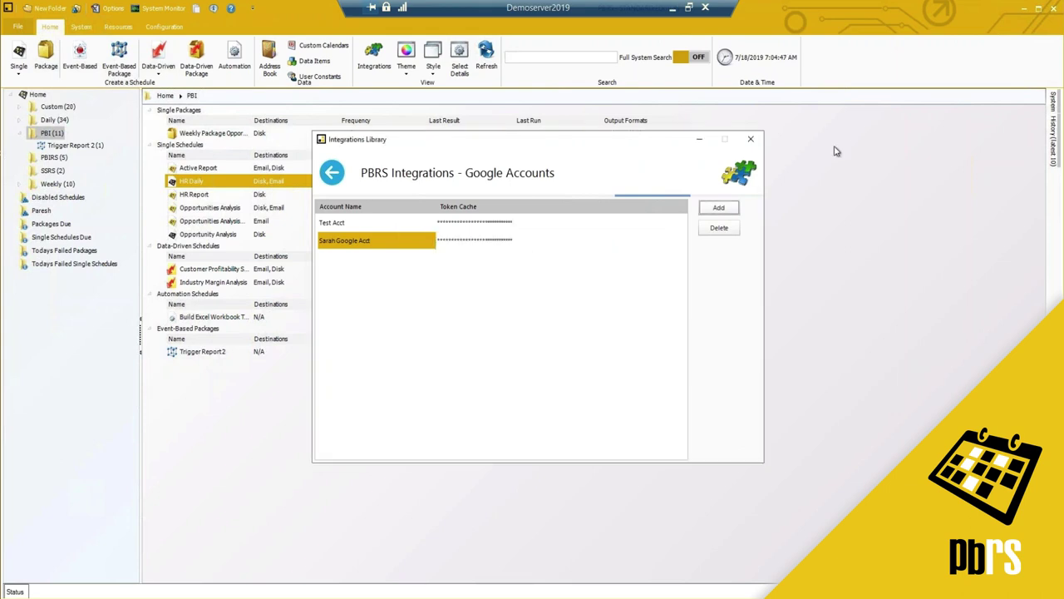
pyautogui.click(751, 140)
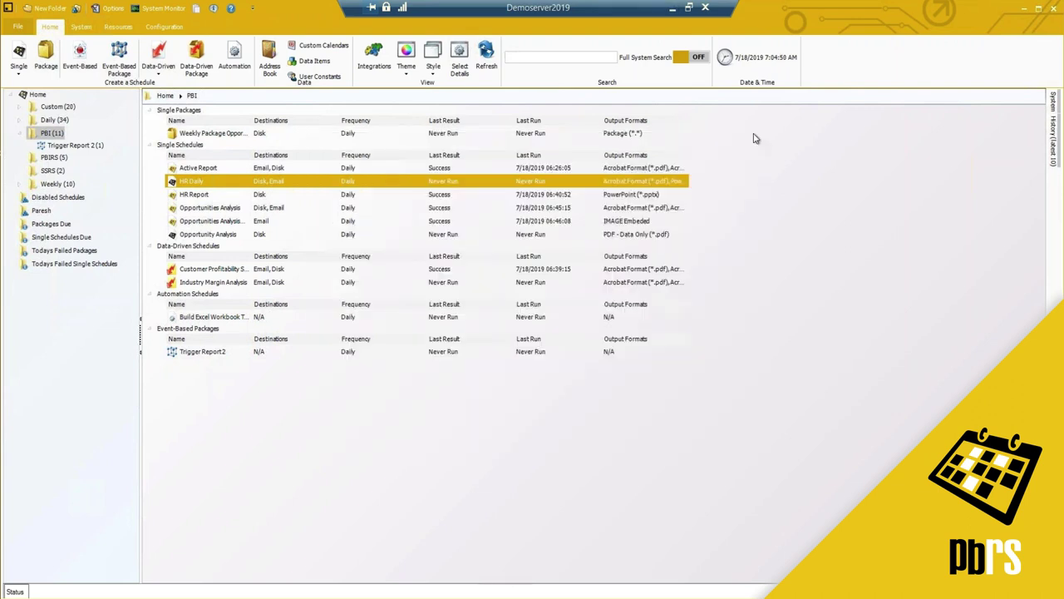
# Launch the Single Report Schedule Wizard for Power BI, creating it in the PBI\ folder
pyautogui.click(20, 74)
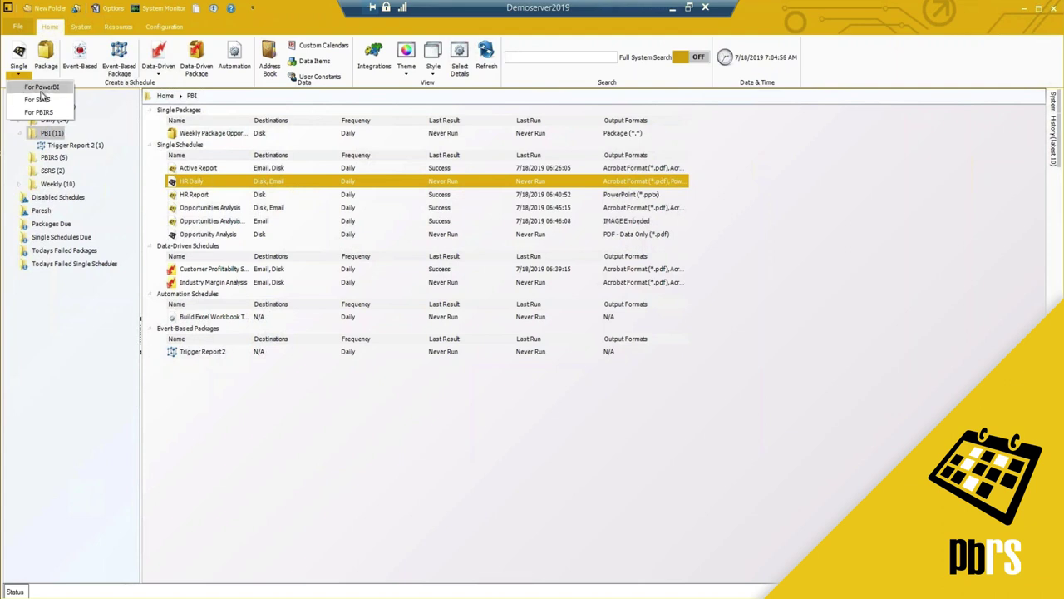
pyautogui.click(33, 88)
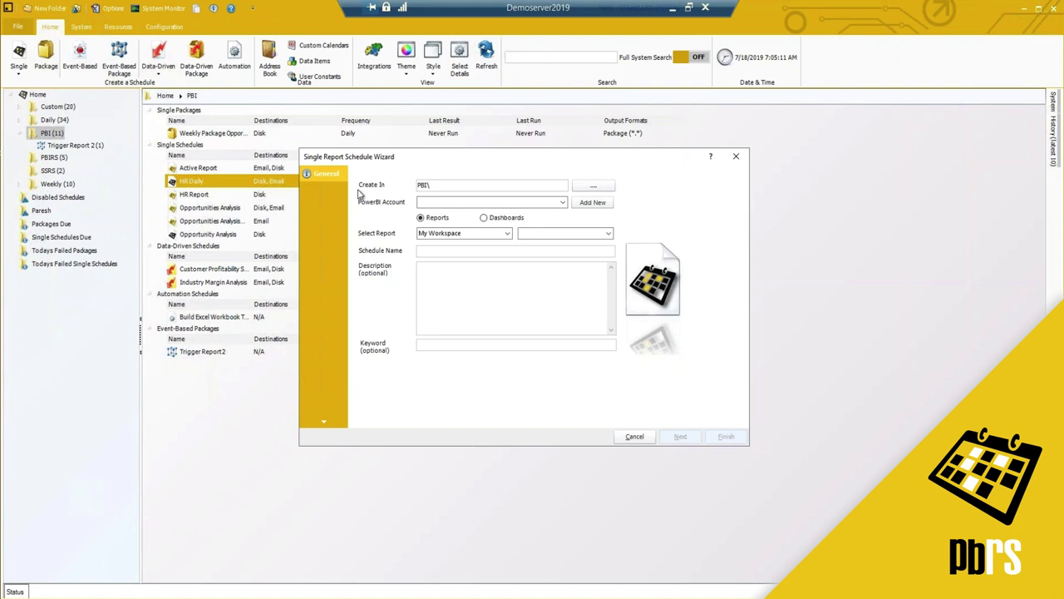
pyautogui.moveTo(436, 186); pyautogui.dragTo(416, 185)
# Keep the PBI folder, choose the Demoserver Power BI account and check its workspaces
pyautogui.click(594, 185)
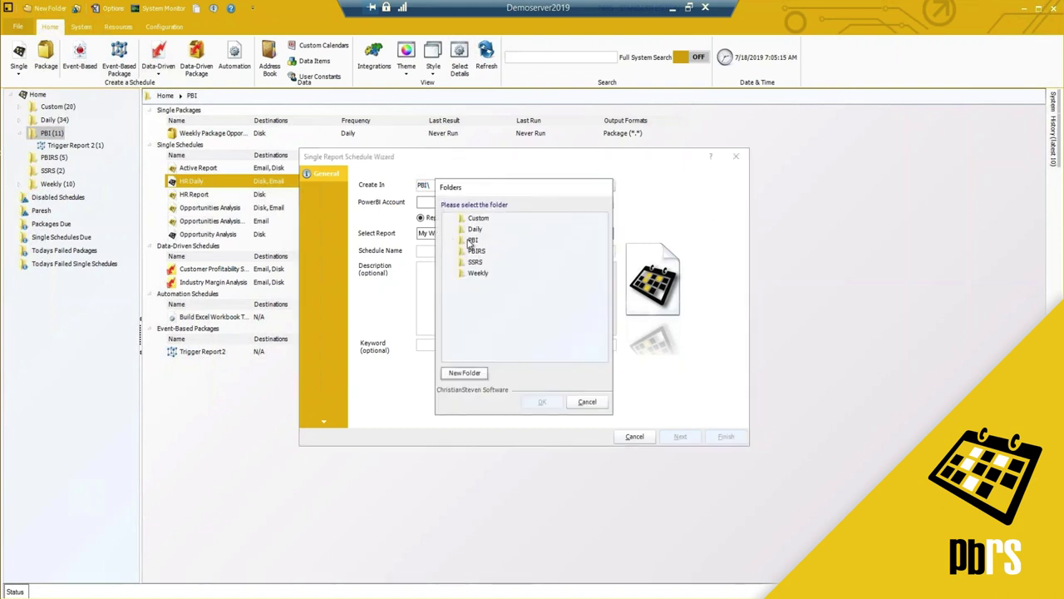
pyautogui.click(587, 404)
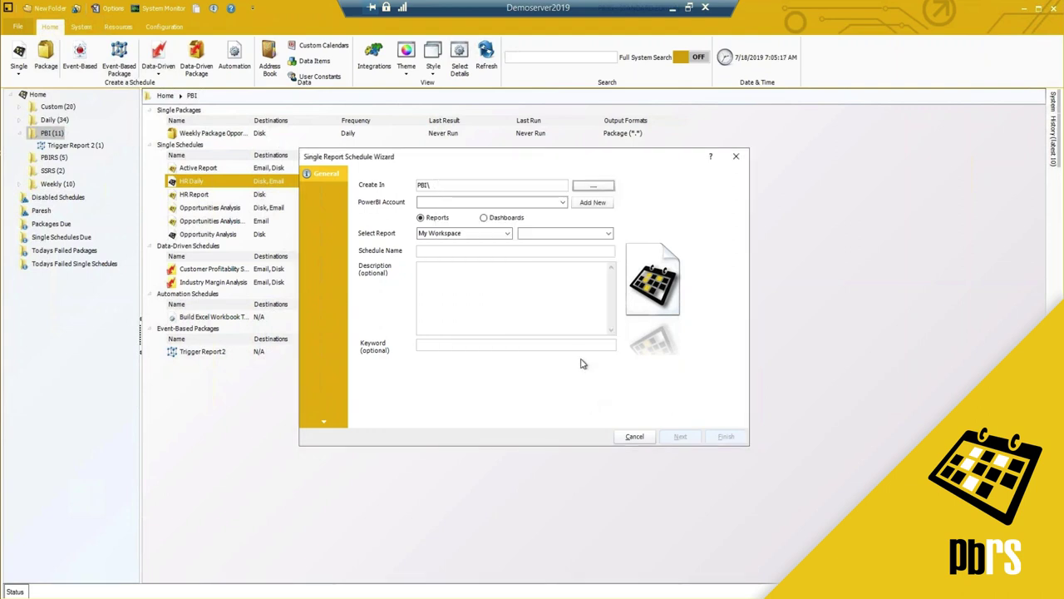
pyautogui.click(564, 203)
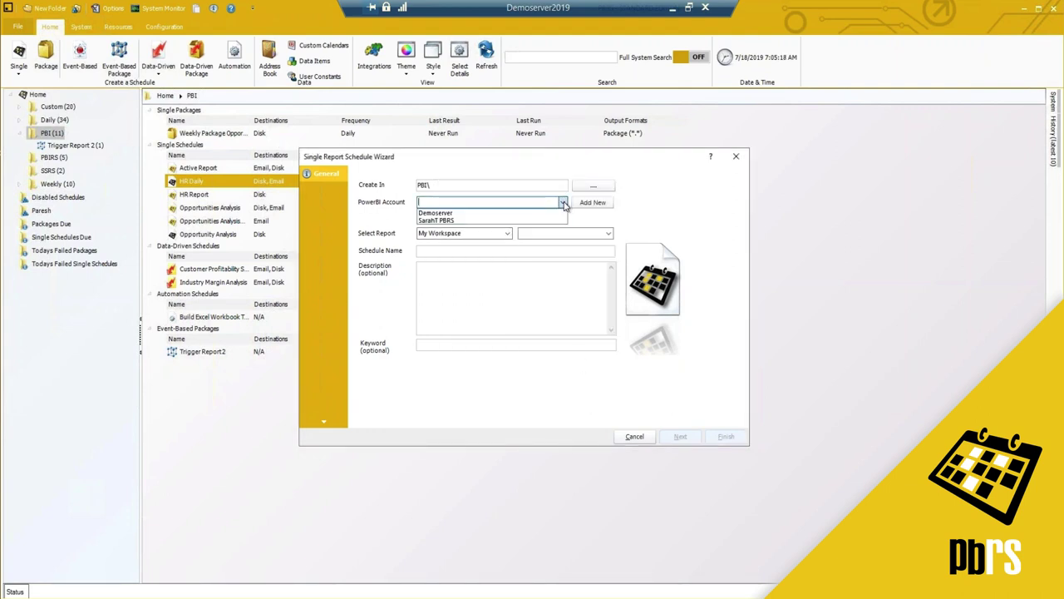
pyautogui.click(449, 214)
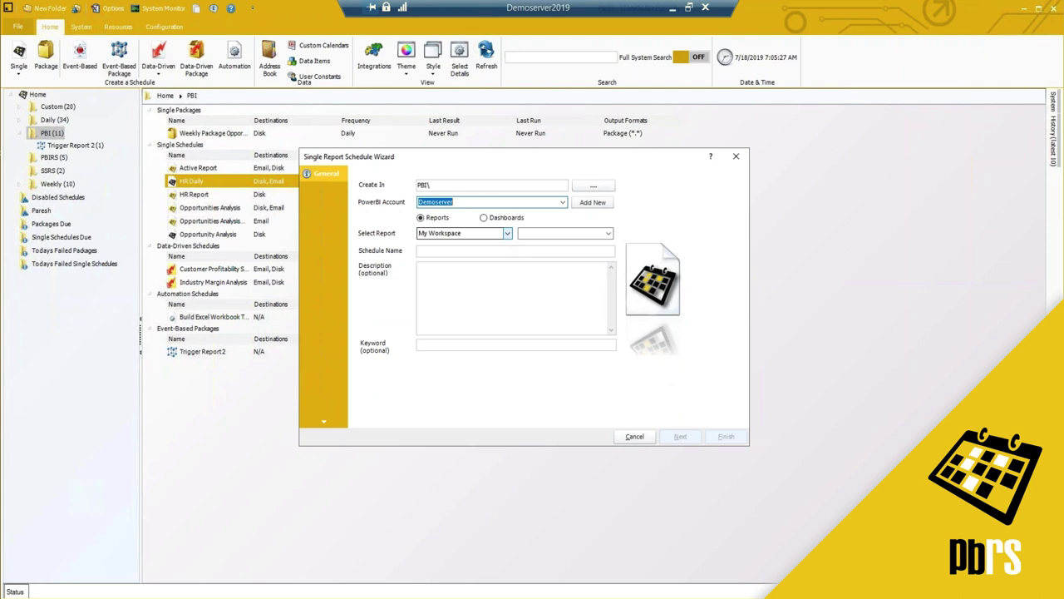
pyautogui.click(508, 233)
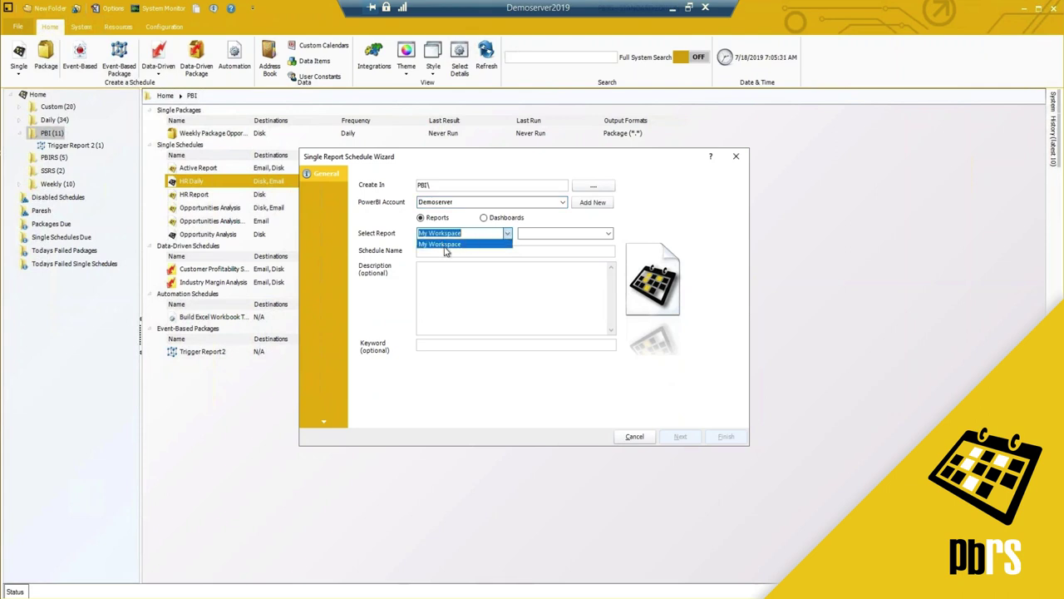
pyautogui.click(562, 203)
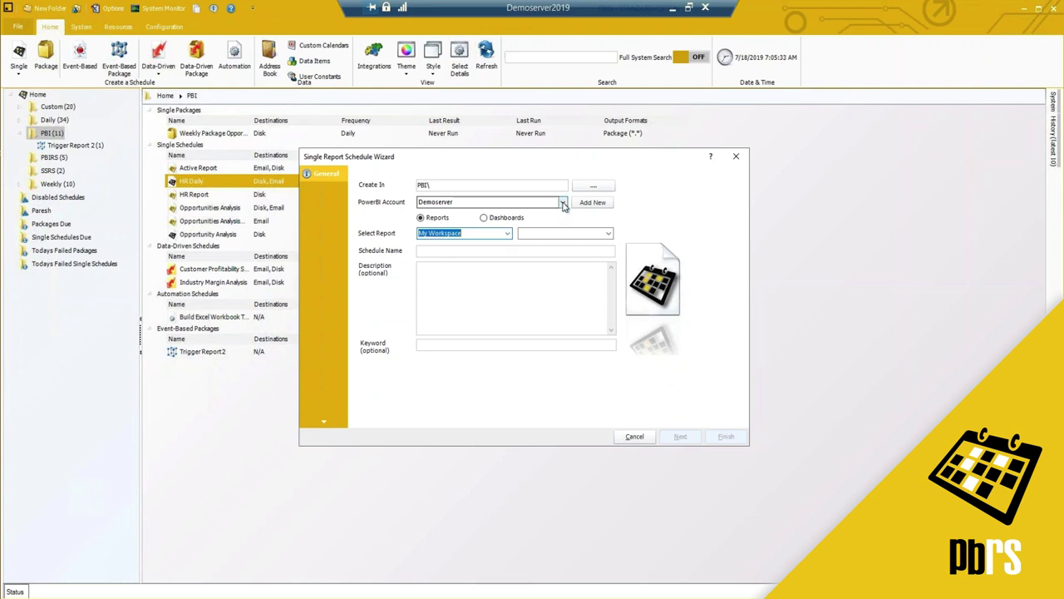
# Compare the other Power BI account's workspaces, then switch back to Demoserver with My Workspace
pyautogui.click(562, 202)
pyautogui.click(439, 216)
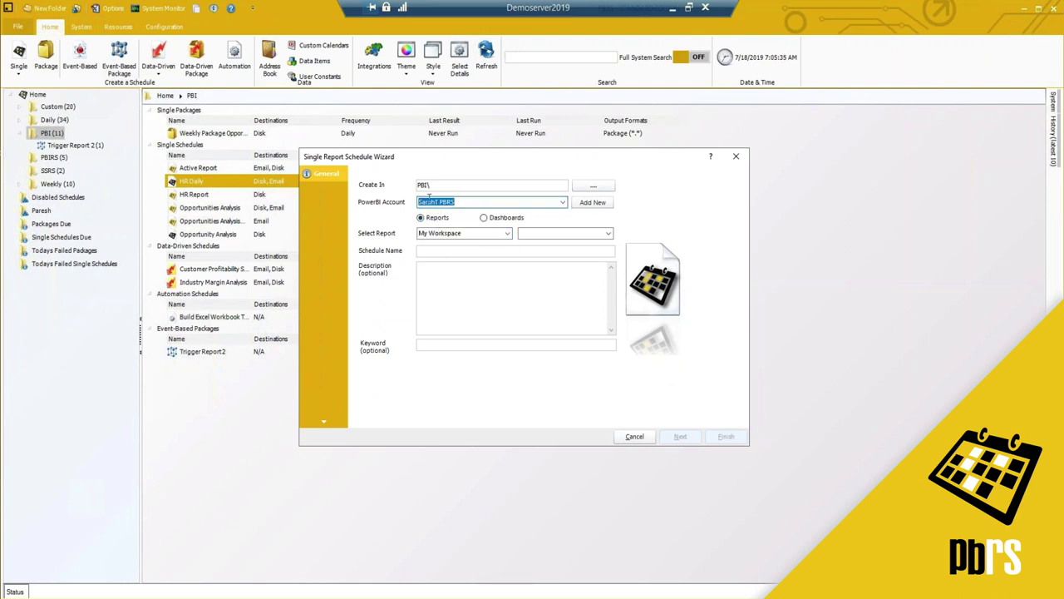
pyautogui.click(506, 233)
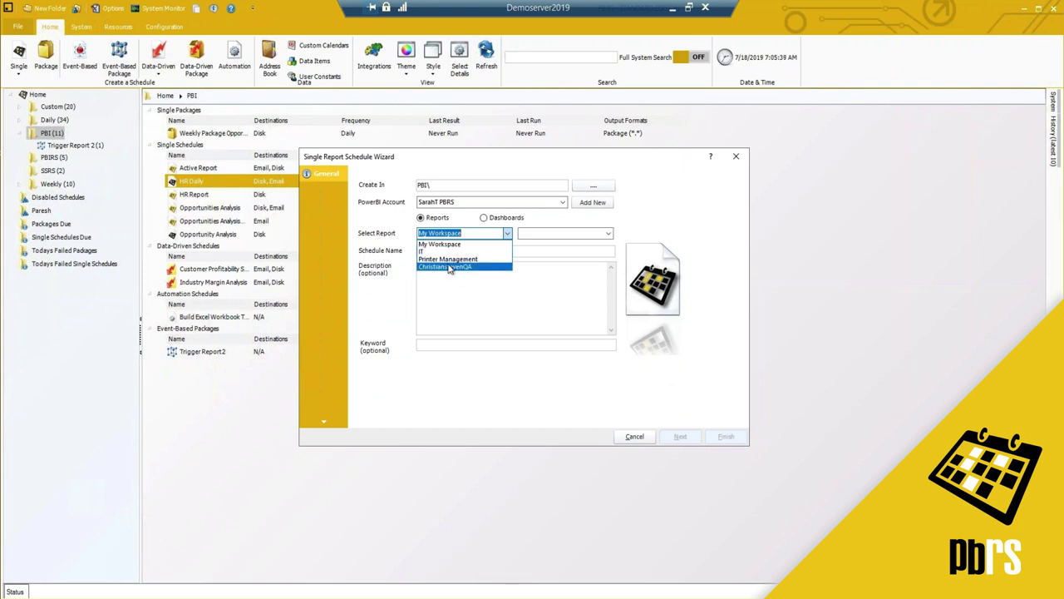
pyautogui.click(563, 206)
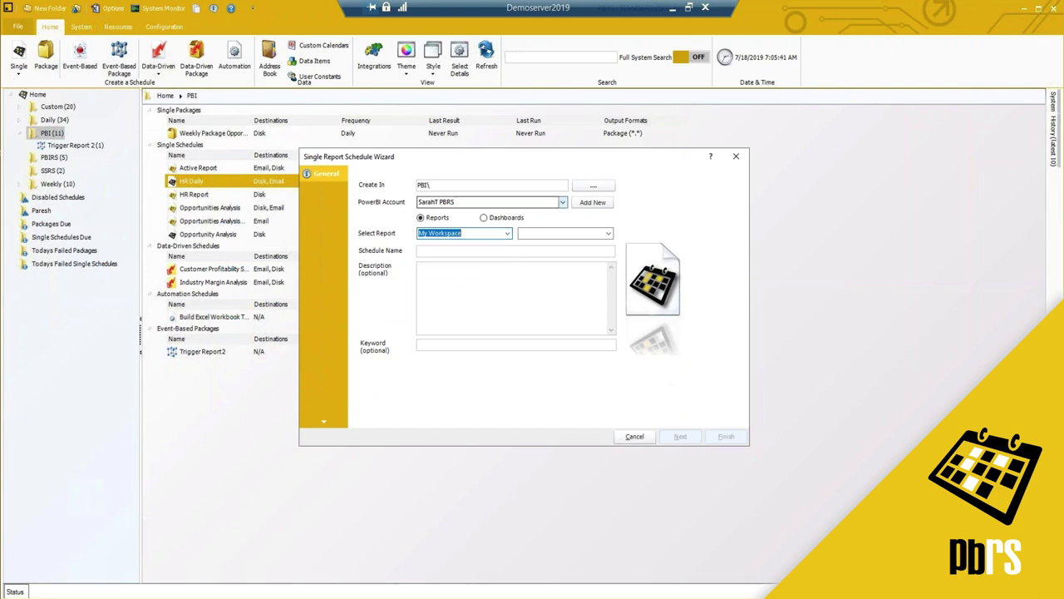
pyautogui.click(563, 203)
pyautogui.click(480, 213)
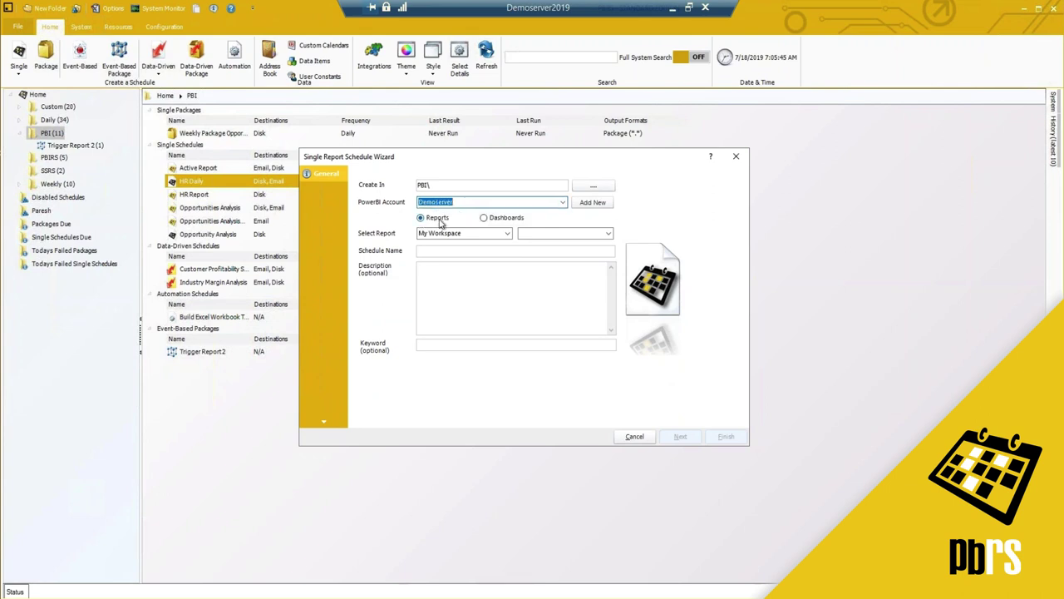
# Choose the Human Resources Sample report, trim the schedule name to 'Human Resources', and try continuing
pyautogui.click(608, 234)
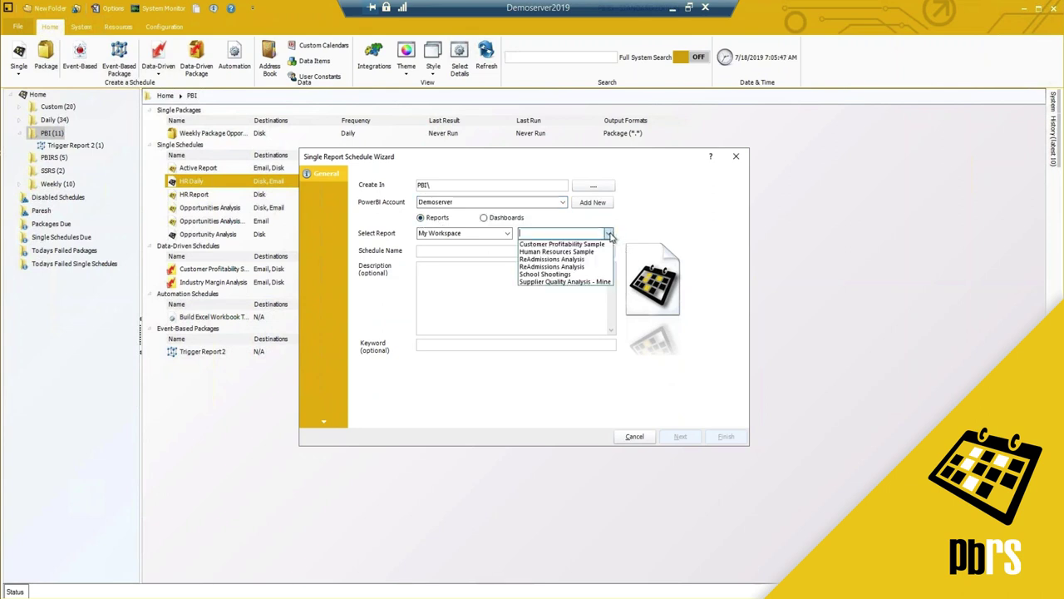
pyautogui.click(550, 252)
pyautogui.click(498, 252)
pyautogui.moveTo(497, 252); pyautogui.dragTo(458, 251)
pyautogui.press('BackSpace')
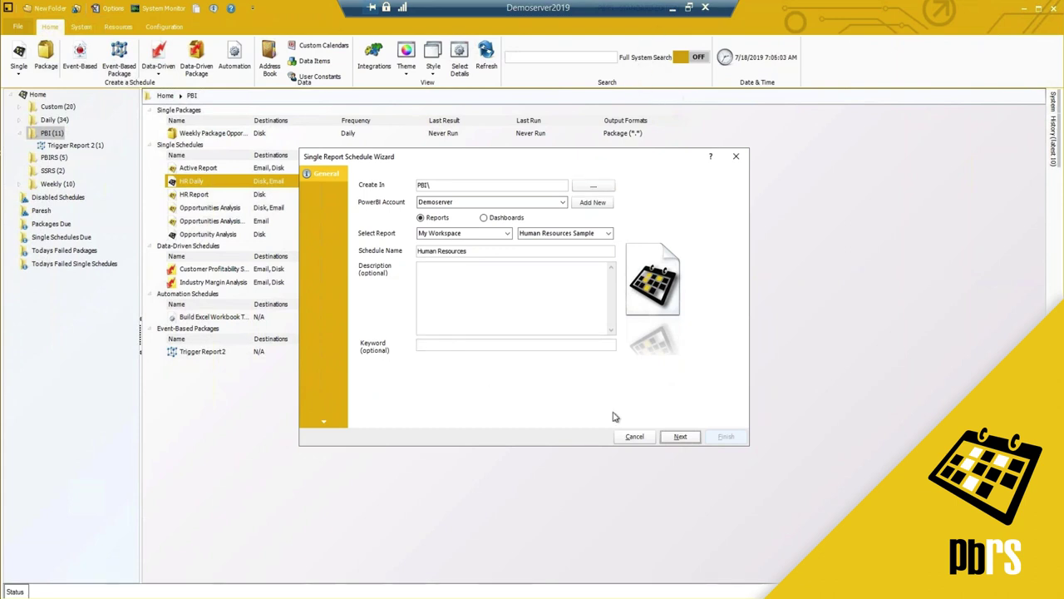
pyautogui.click(681, 438)
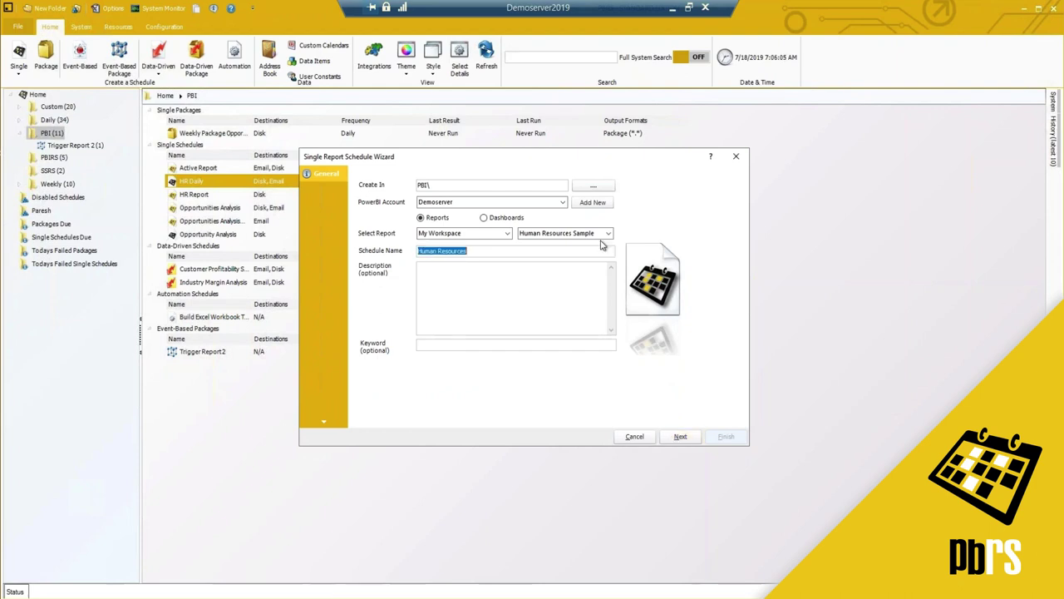
# Rename the schedule to 'HR' after the duplicate-name error and continue to the Schedule step
pyautogui.moveTo(622, 253)
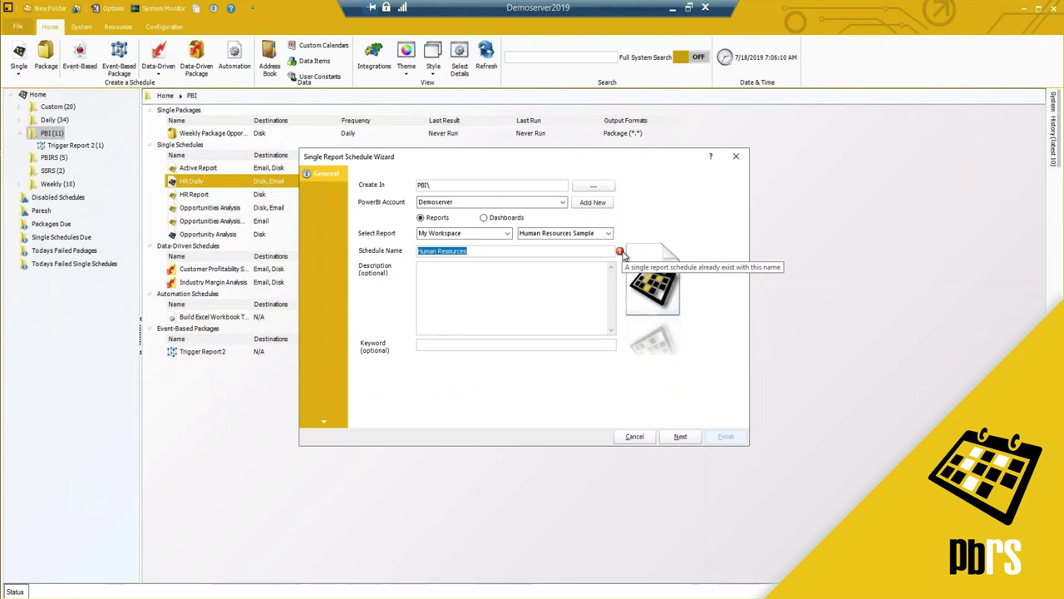
pyautogui.click(490, 253)
pyautogui.moveTo(491, 253); pyautogui.dragTo(411, 250)
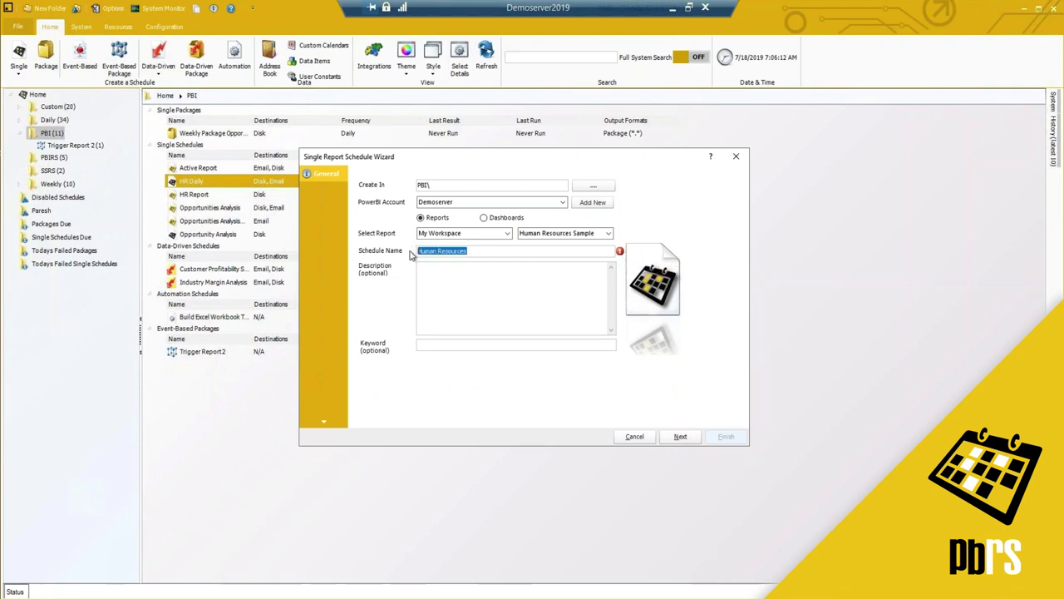
pyautogui.write('HR3')
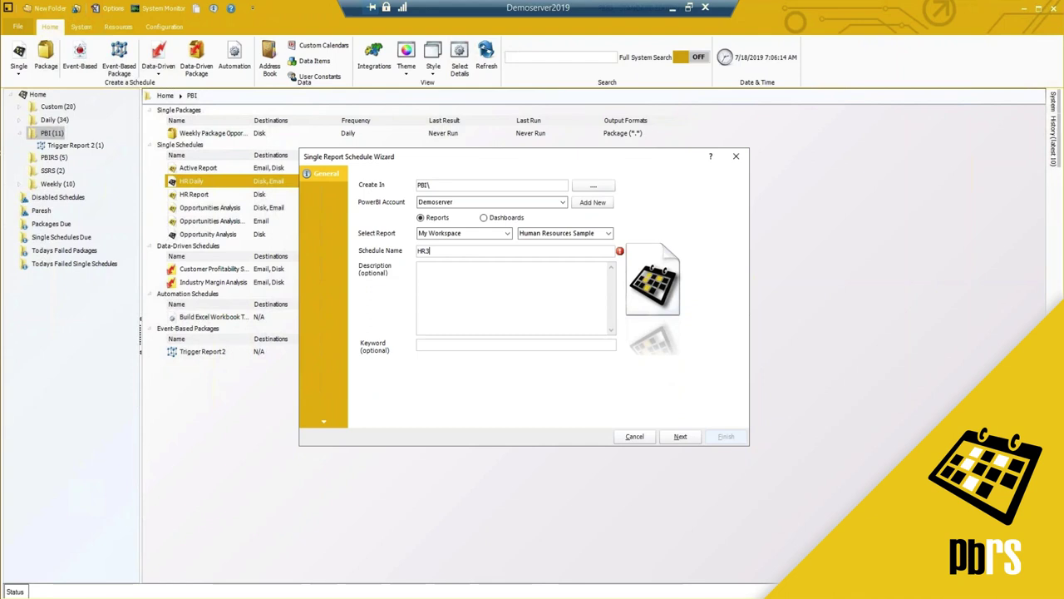
pyautogui.click(680, 436)
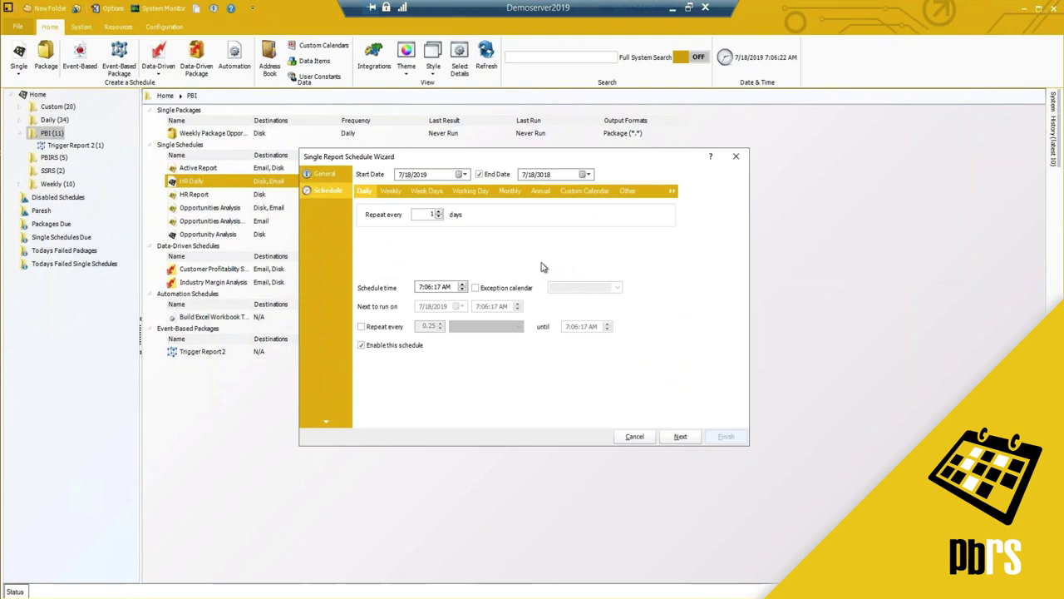
# Explore the Weekly and Monthly options, trying a First-day-of-each-month rule
pyautogui.click(391, 192)
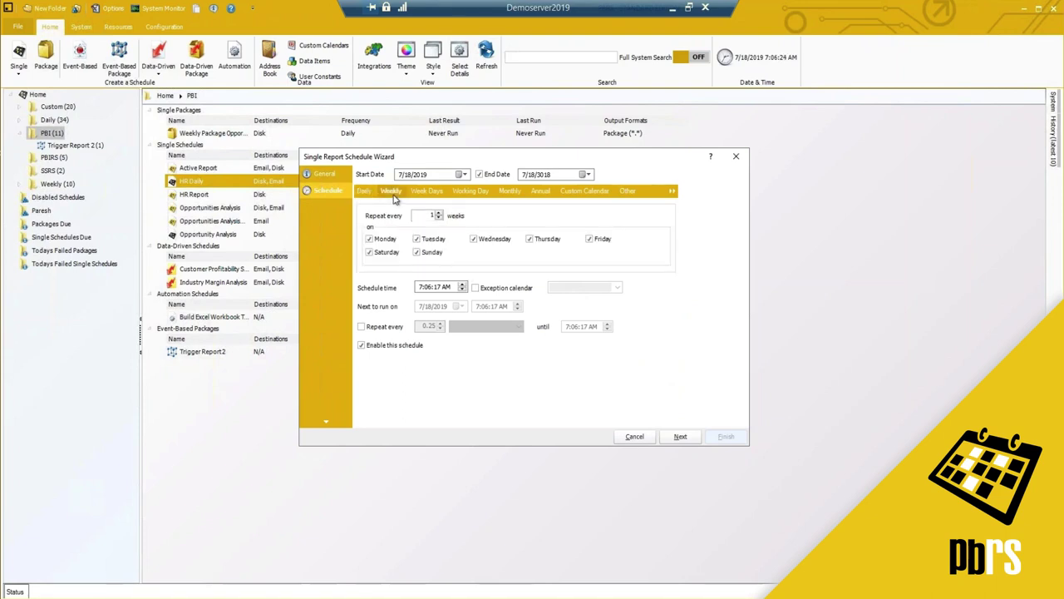
pyautogui.click(521, 193)
pyautogui.click(361, 205)
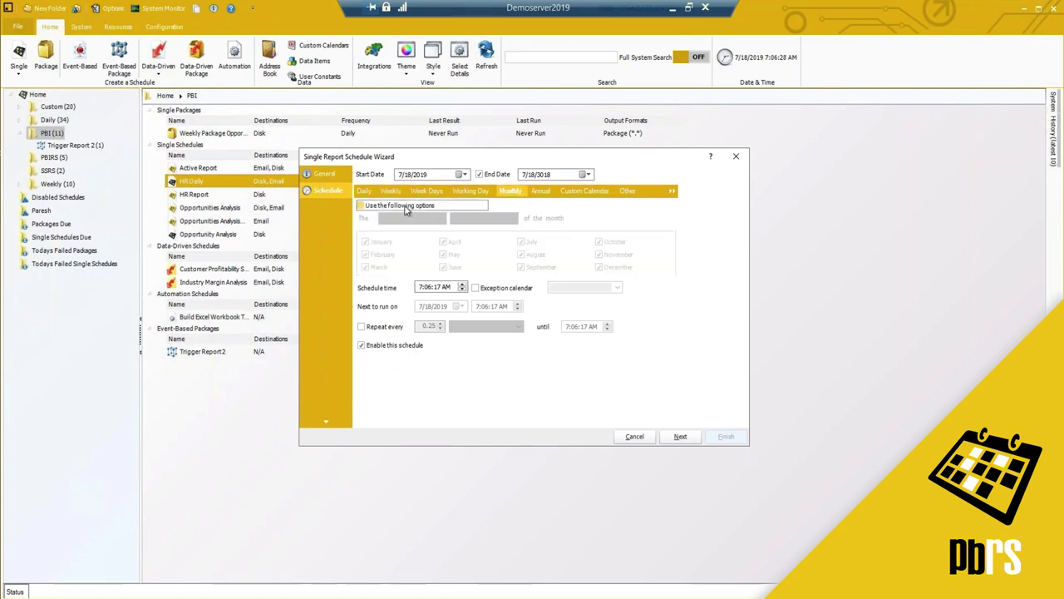
pyautogui.click(429, 219)
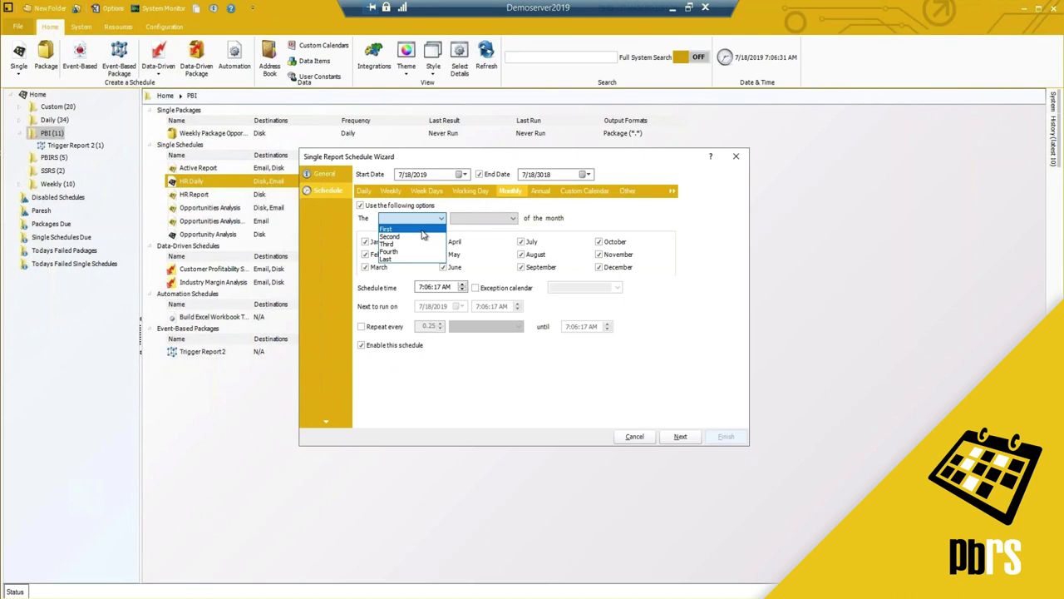
pyautogui.click(408, 228)
pyautogui.click(497, 221)
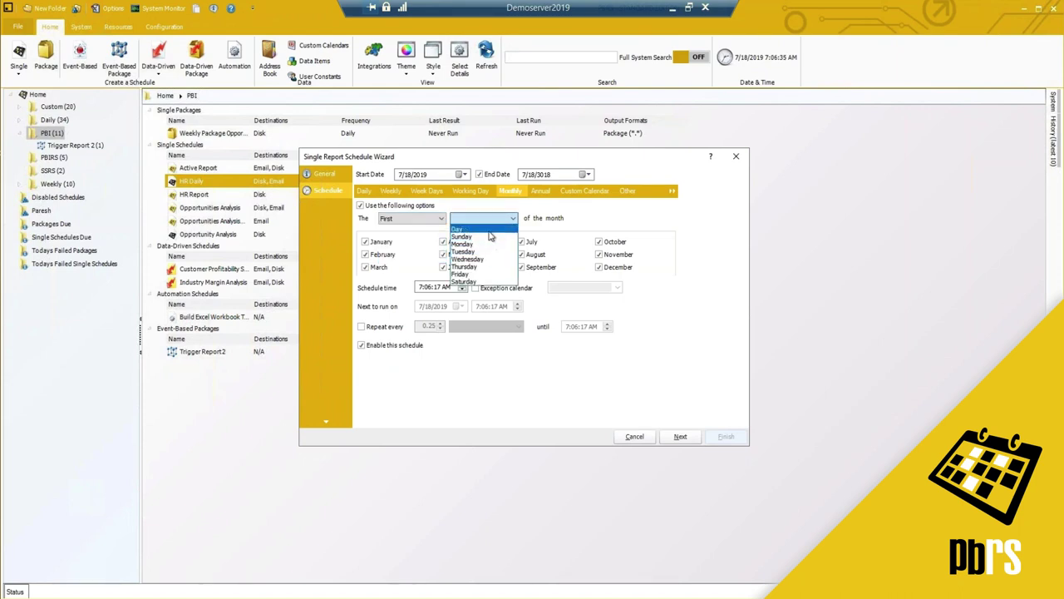
pyautogui.click(486, 228)
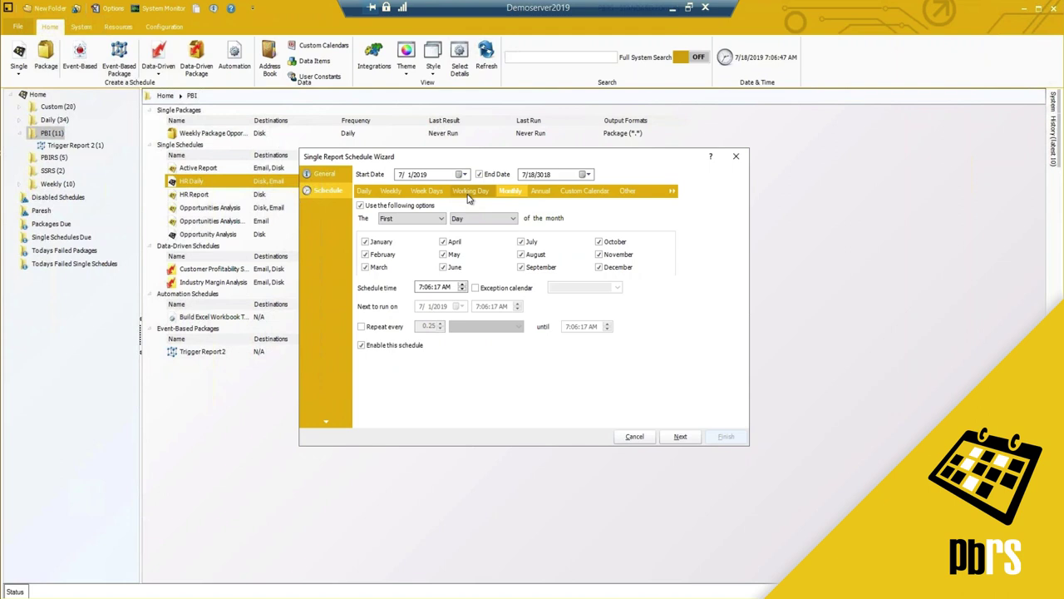
# Return from Custom Calendar to Daily every 1 day and enable an exception calendar
pyautogui.click(572, 194)
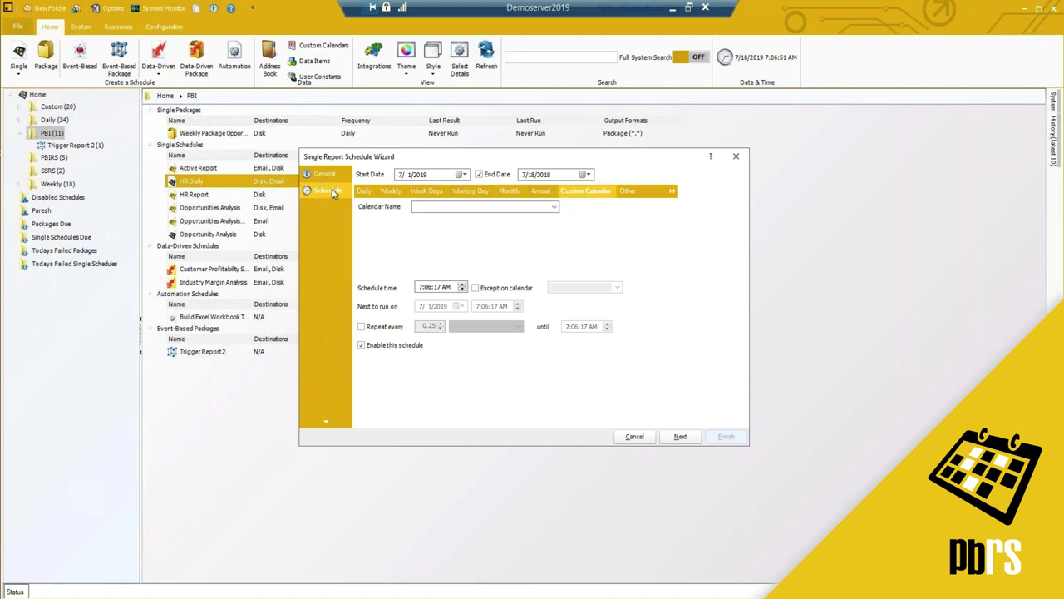
pyautogui.click(366, 193)
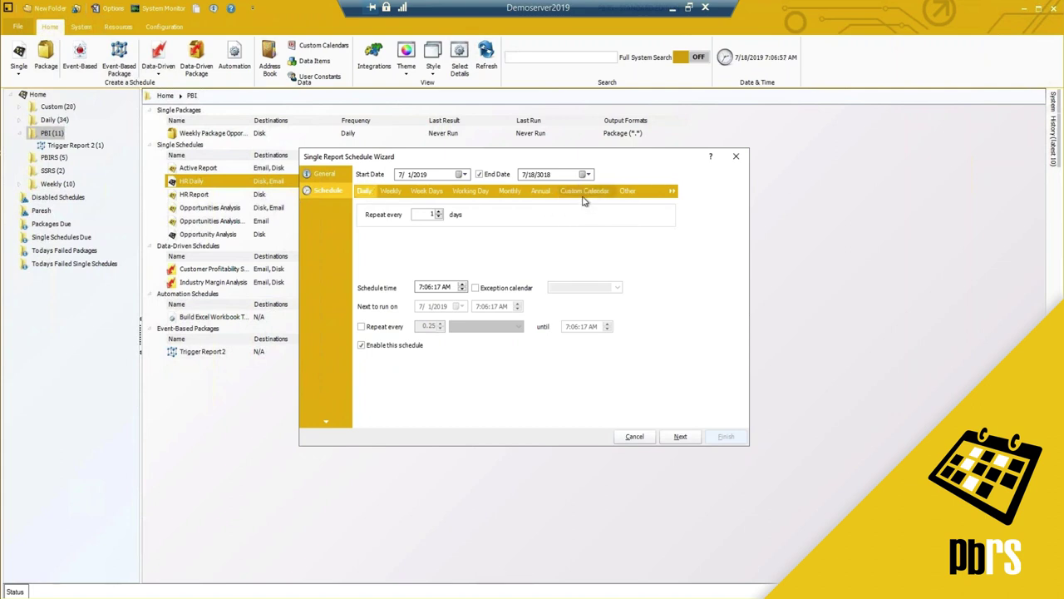
pyautogui.click(475, 289)
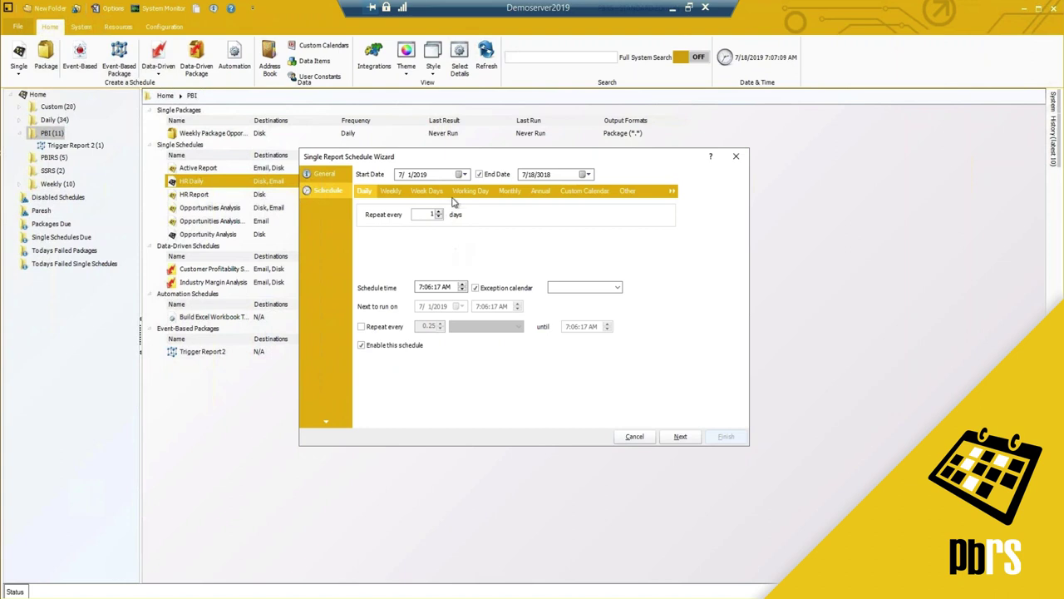
pyautogui.click(617, 287)
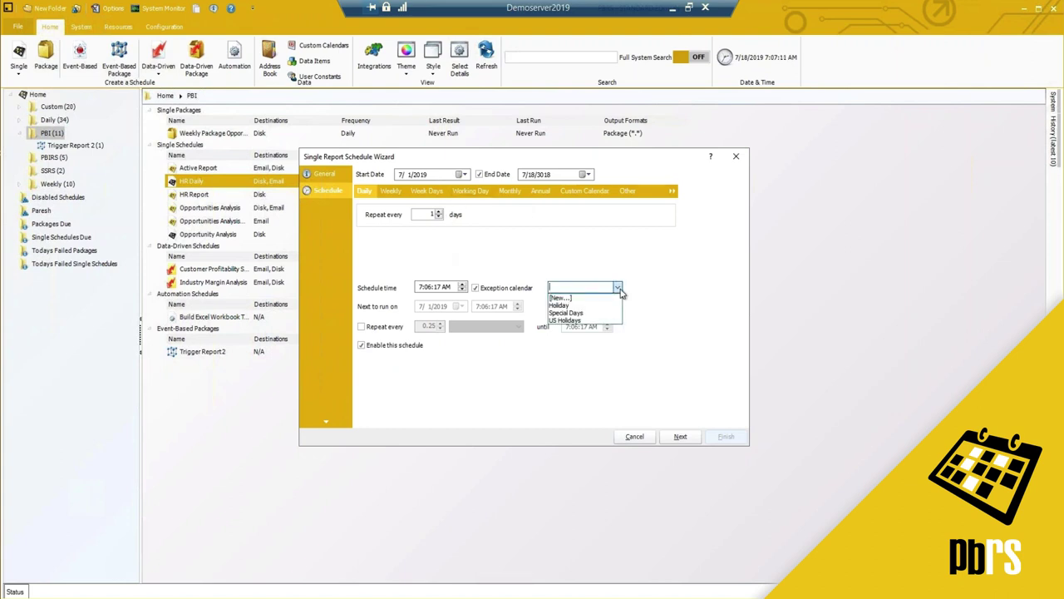
# Select the Holiday exception calendar, then turn exception calendar off and view the Other frequency
pyautogui.click(562, 307)
pyautogui.doubleClick(593, 288)
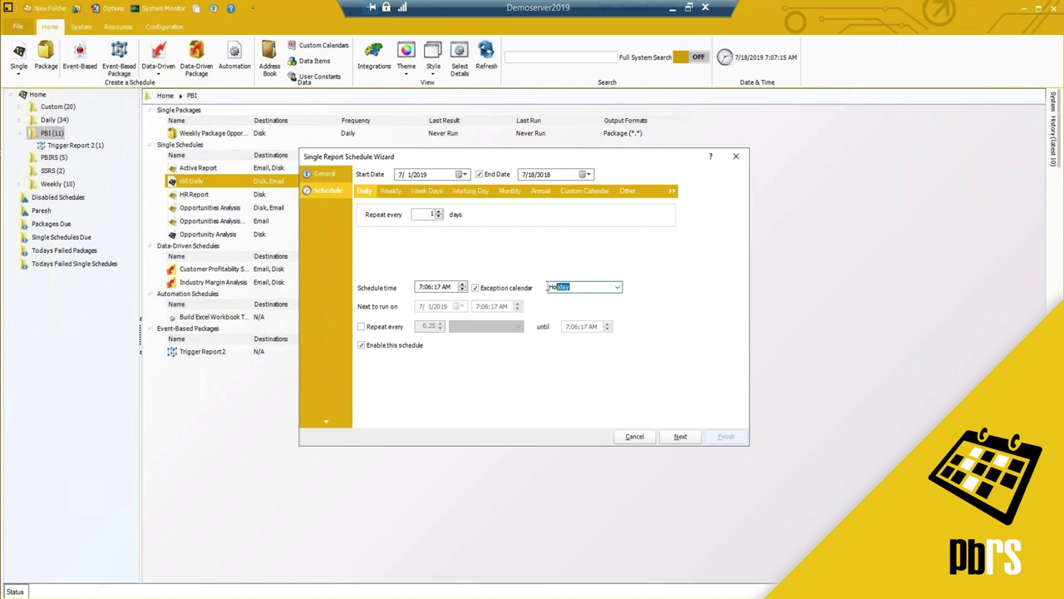
pyautogui.click(593, 287)
pyautogui.click(477, 288)
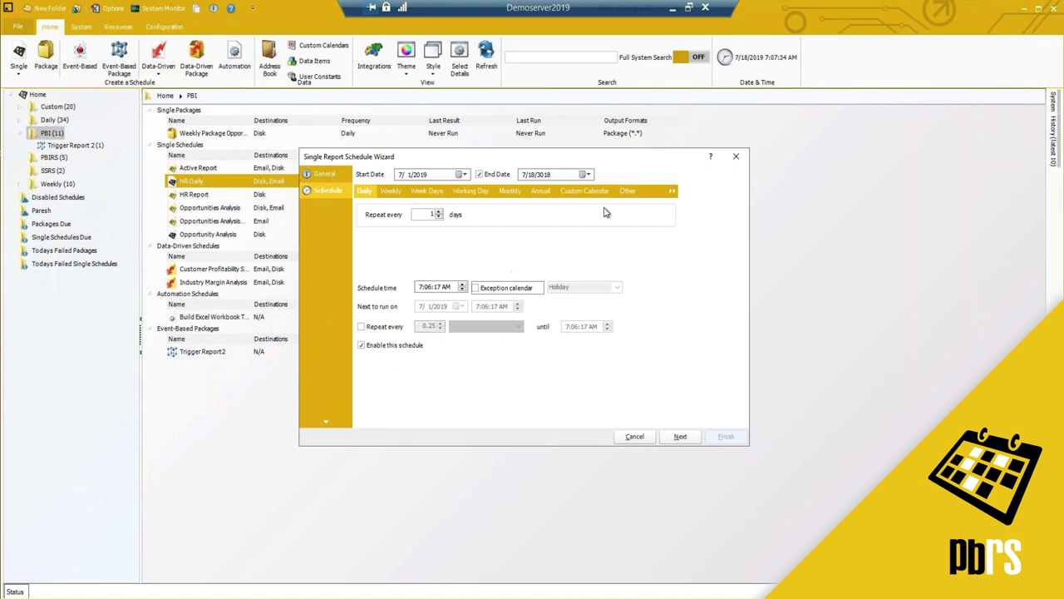
pyautogui.click(628, 191)
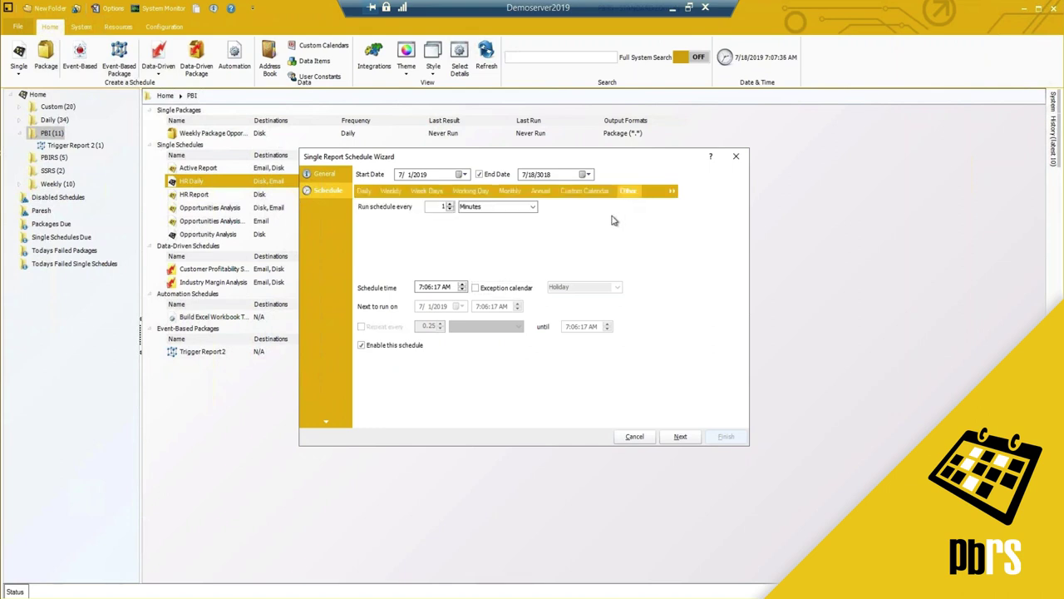
# Try an Hours interval, then settle on Daily every 1 day and continue to Settings
pyautogui.click(530, 208)
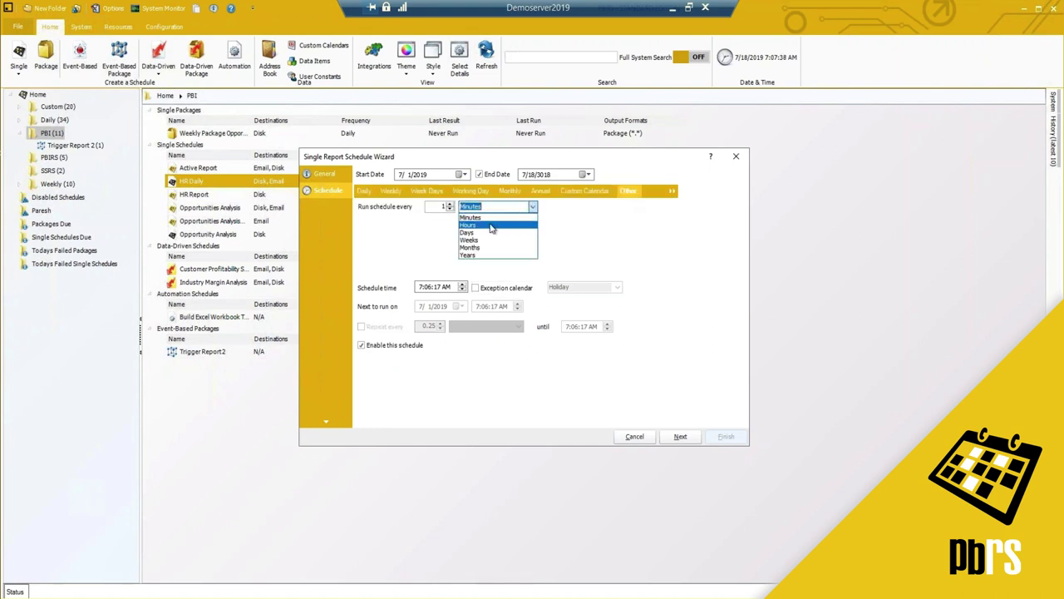
pyautogui.click(491, 222)
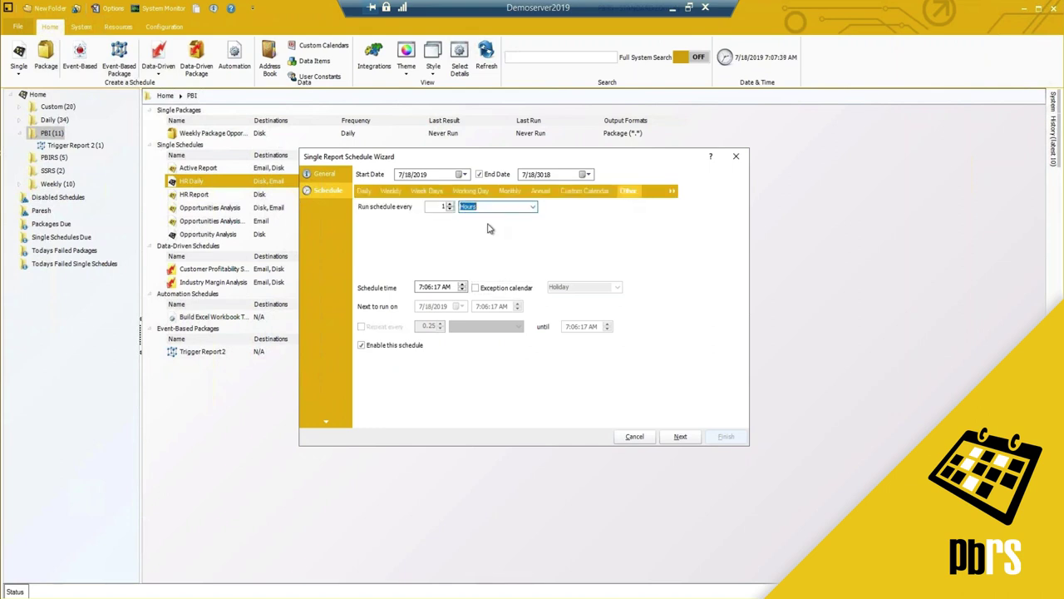
pyautogui.click(439, 206)
pyautogui.click(364, 191)
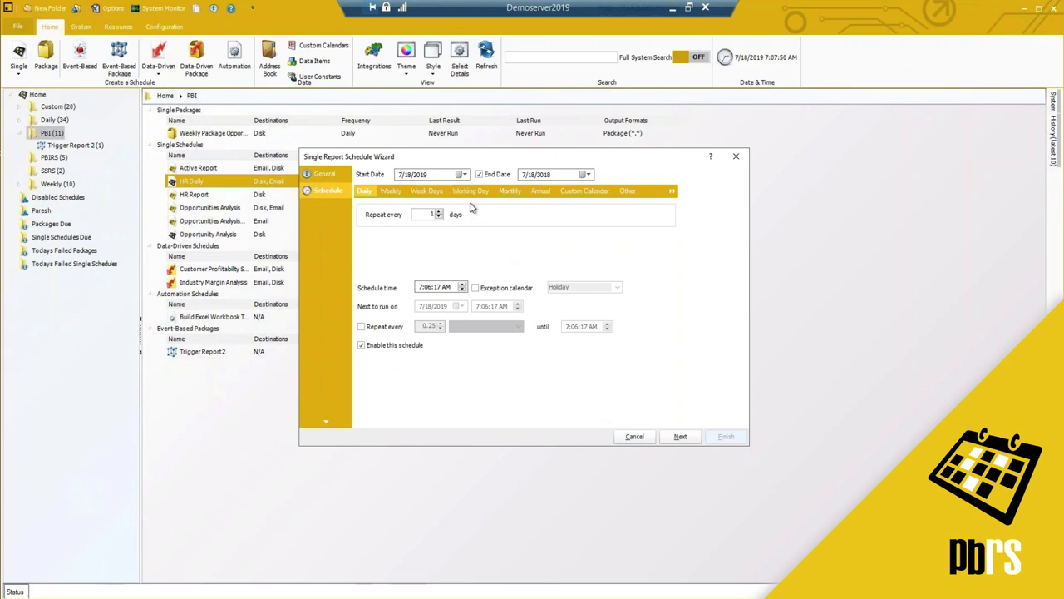
pyautogui.click(515, 192)
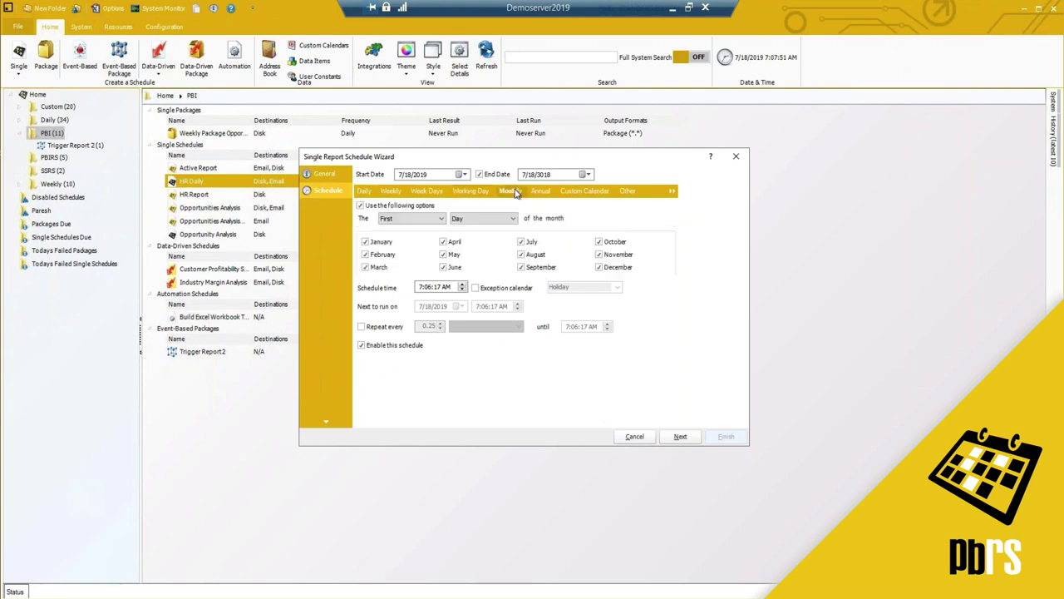
pyautogui.click(365, 191)
pyautogui.click(681, 437)
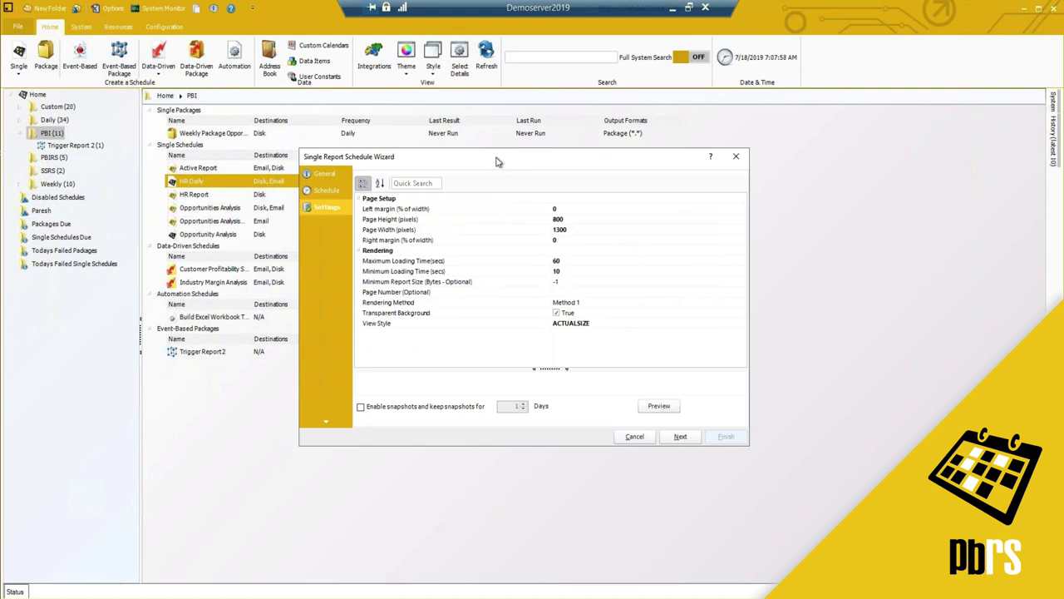
pyautogui.moveTo(499, 162); pyautogui.dragTo(482, 163)
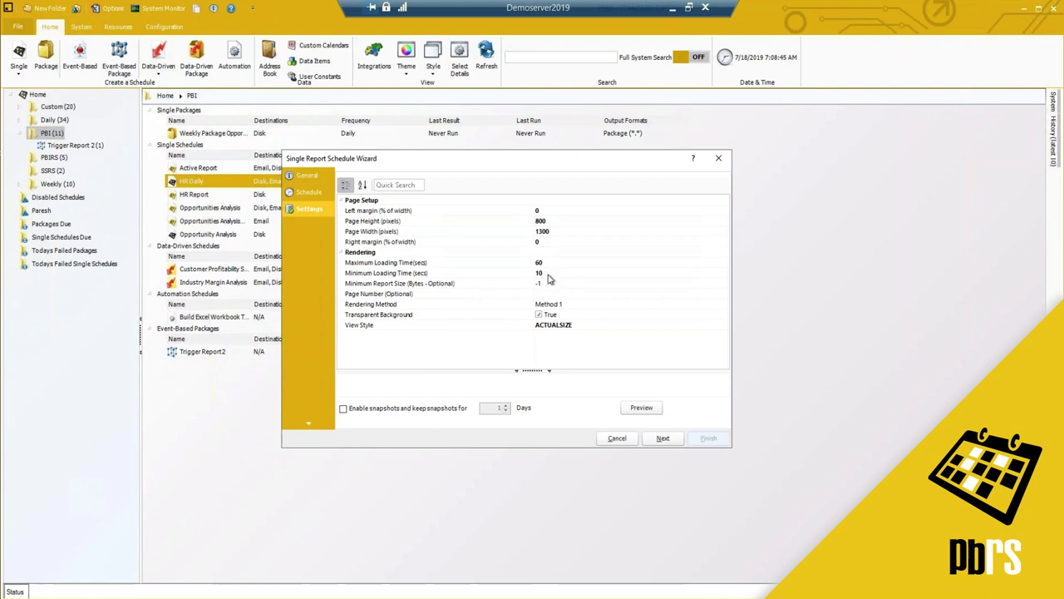
pyautogui.click(547, 276)
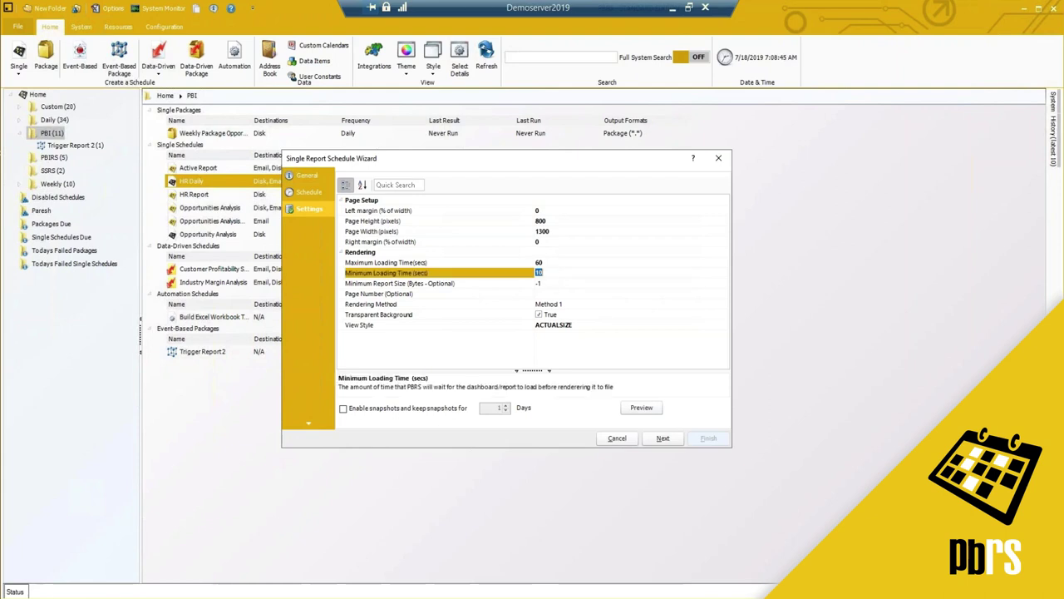
pyautogui.click(550, 263)
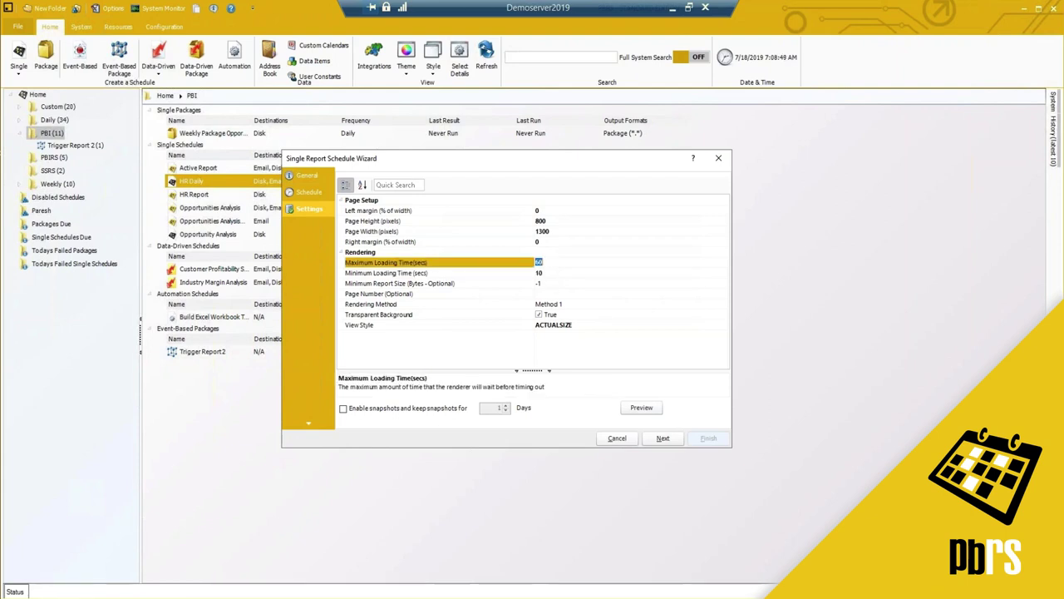
pyautogui.click(544, 262)
pyautogui.click(386, 295)
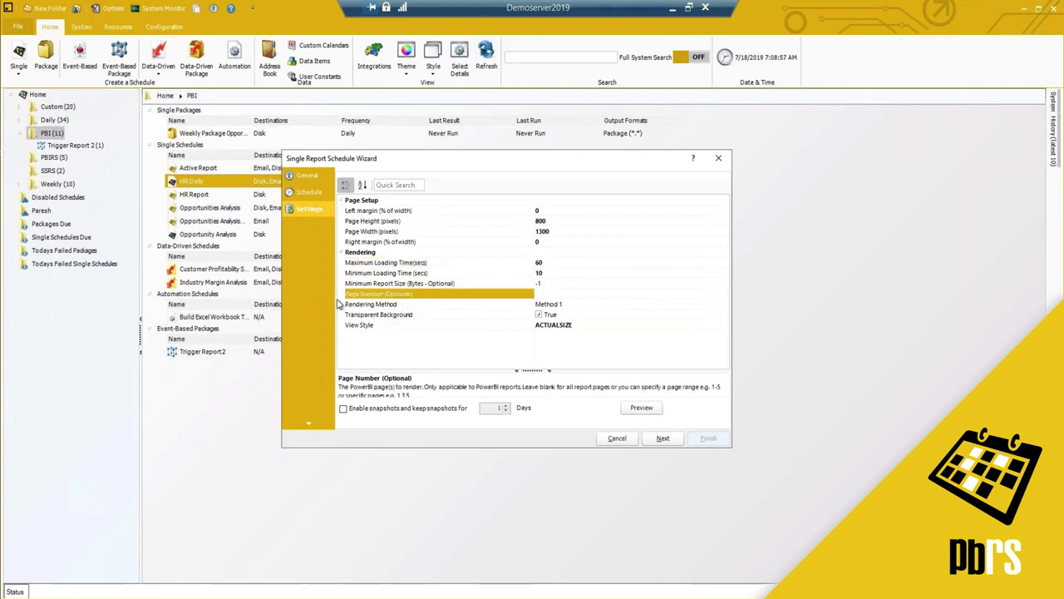
pyautogui.click(539, 293)
pyautogui.write('1,3-5')
pyautogui.hotkey('shift', 'Left')
pyautogui.press('BackSpace')
pyautogui.press('BackSpace')
pyautogui.press('BackSpace')
pyautogui.press('BackSpace')
pyautogui.press('BackSpace')
pyautogui.click(577, 305)
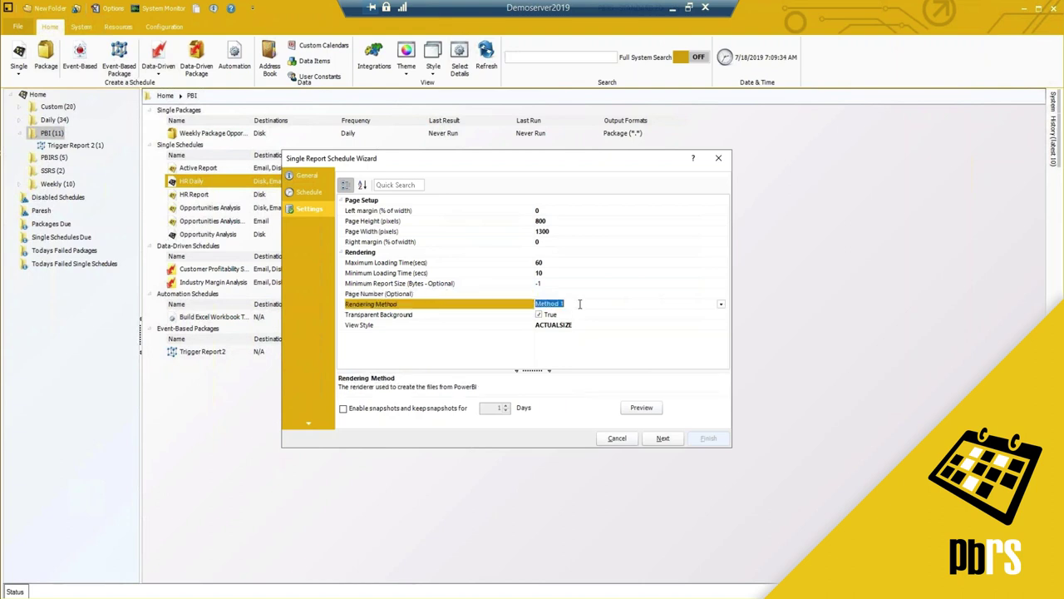
pyautogui.click(721, 304)
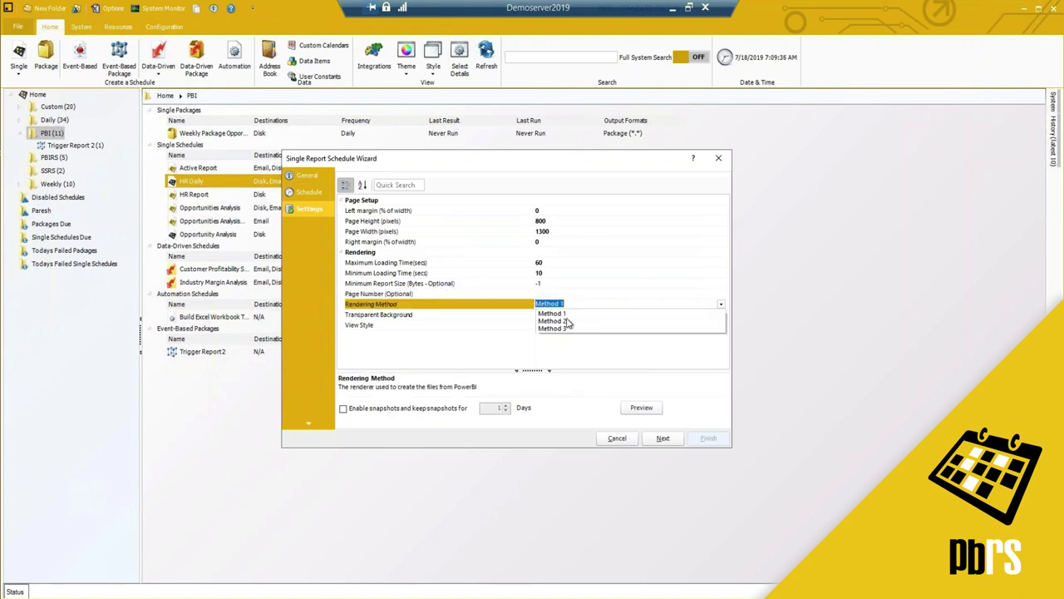
pyautogui.click(494, 310)
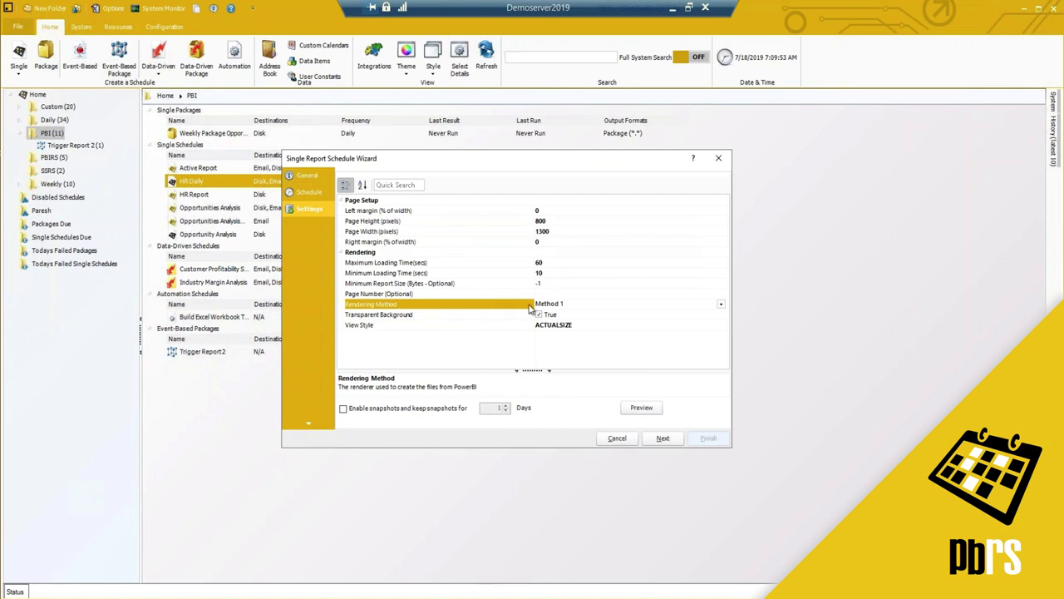
pyautogui.click(721, 306)
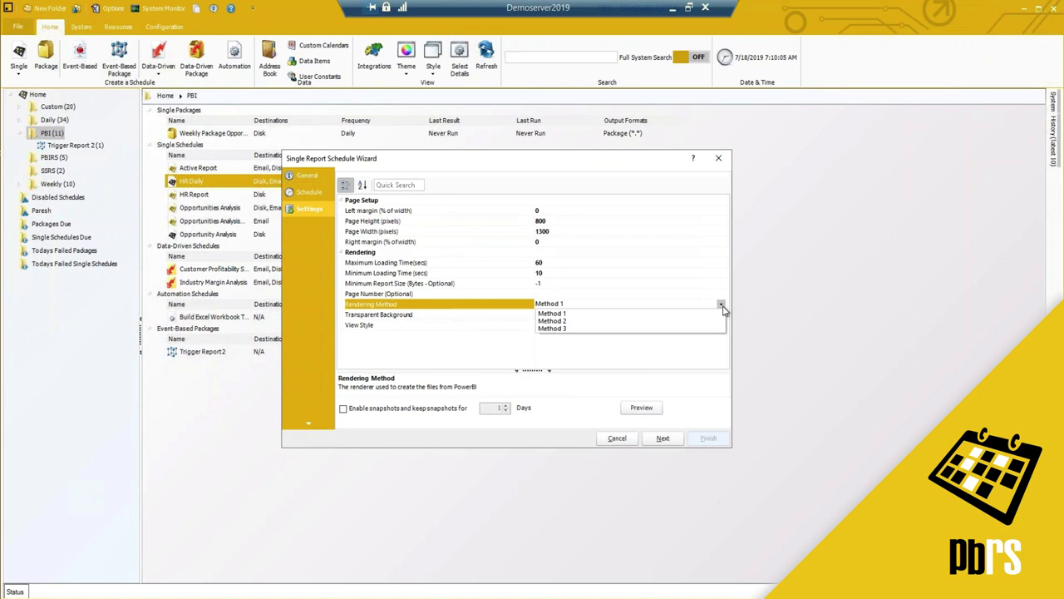
pyautogui.click(476, 306)
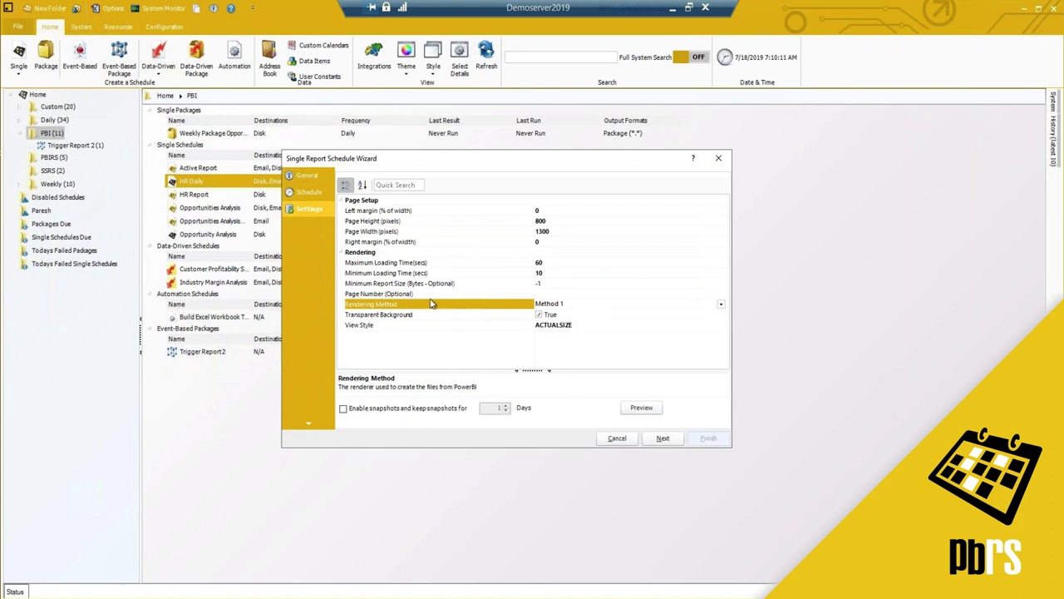
pyautogui.click(369, 316)
# Set Transparent Background to False in the rendering options
pyautogui.click(374, 327)
pyautogui.click(374, 317)
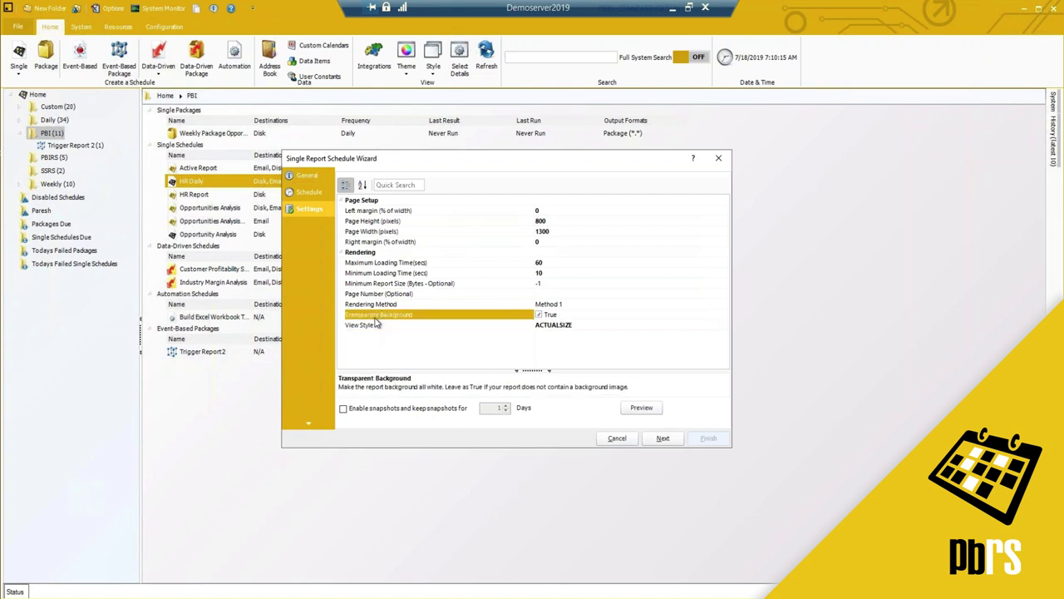
pyautogui.click(627, 317)
pyautogui.click(394, 319)
pyautogui.click(539, 319)
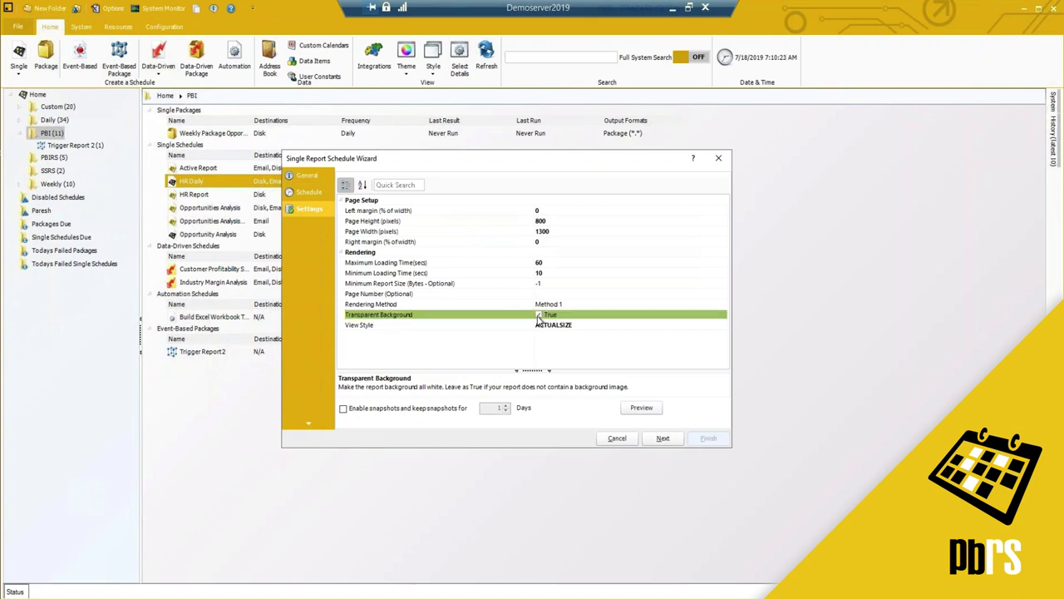
pyautogui.click(539, 319)
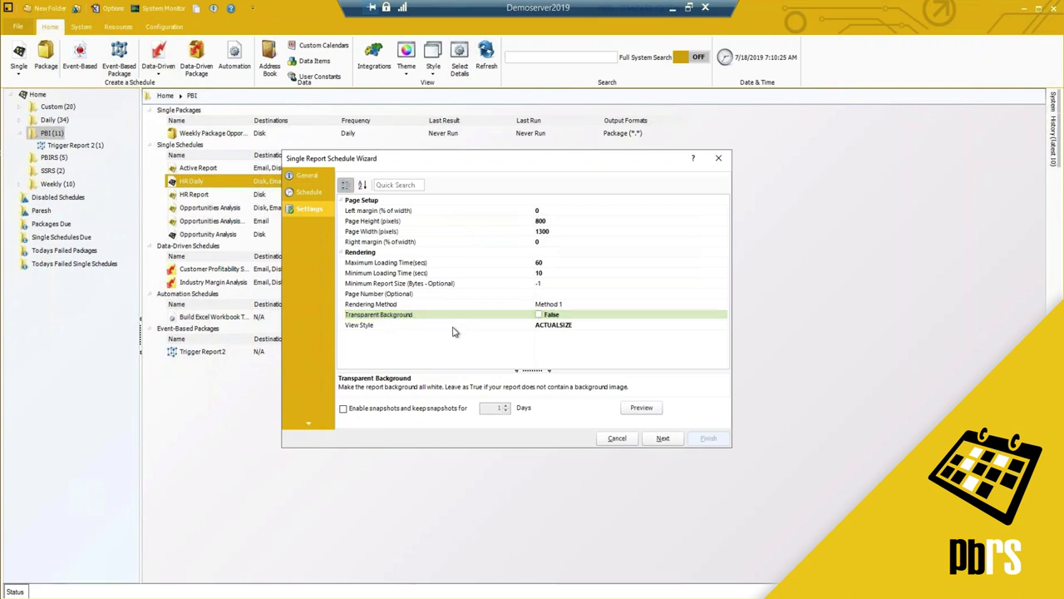
# Keep View Style as ACTUALSIZE and proceed to Report Filters
pyautogui.click(504, 325)
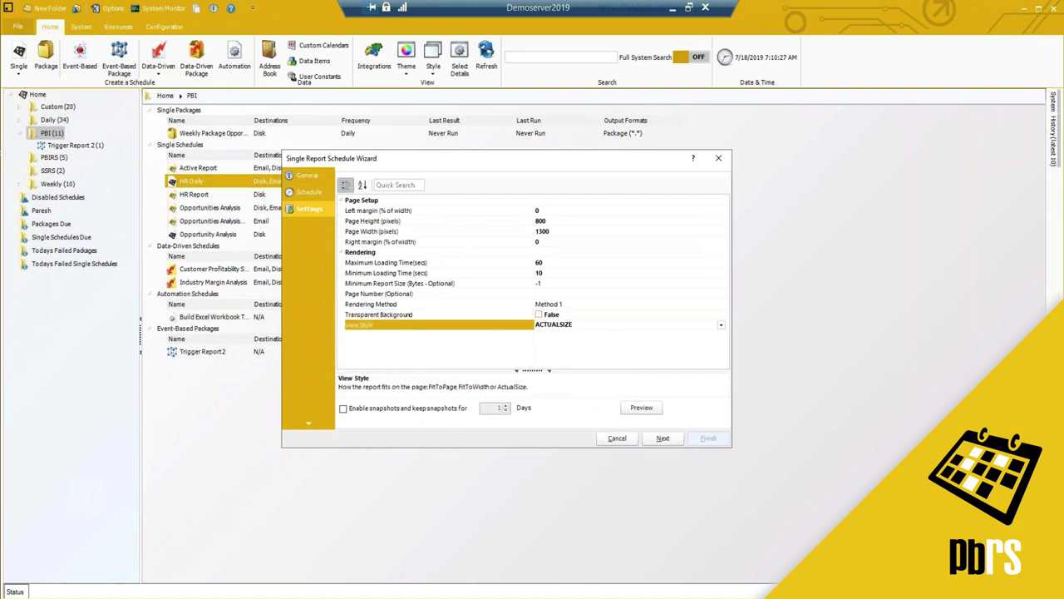
pyautogui.click(721, 324)
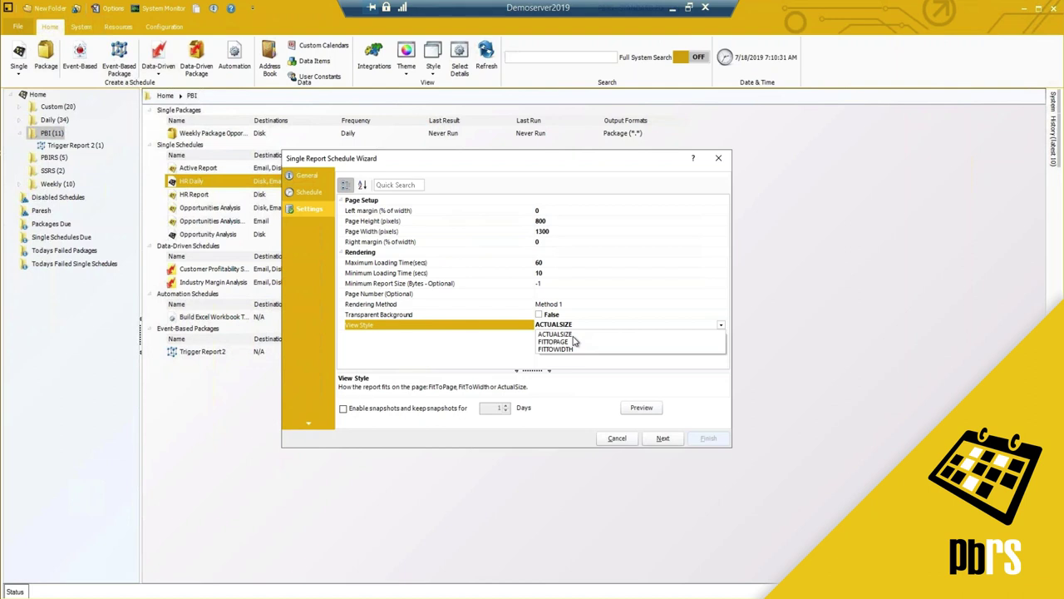
pyautogui.click(471, 327)
pyautogui.click(721, 326)
pyautogui.click(474, 347)
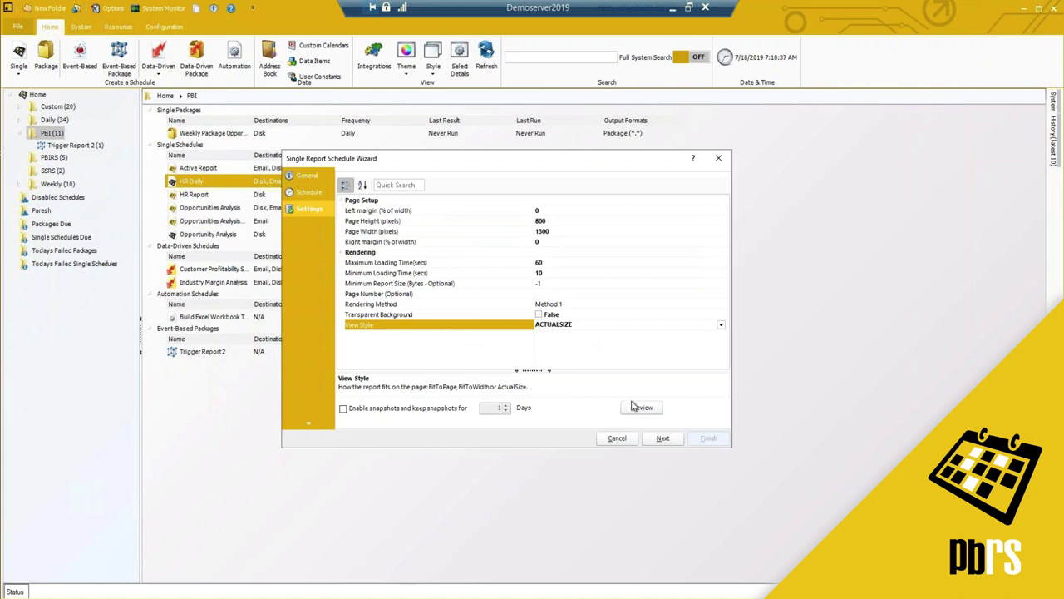
pyautogui.click(662, 439)
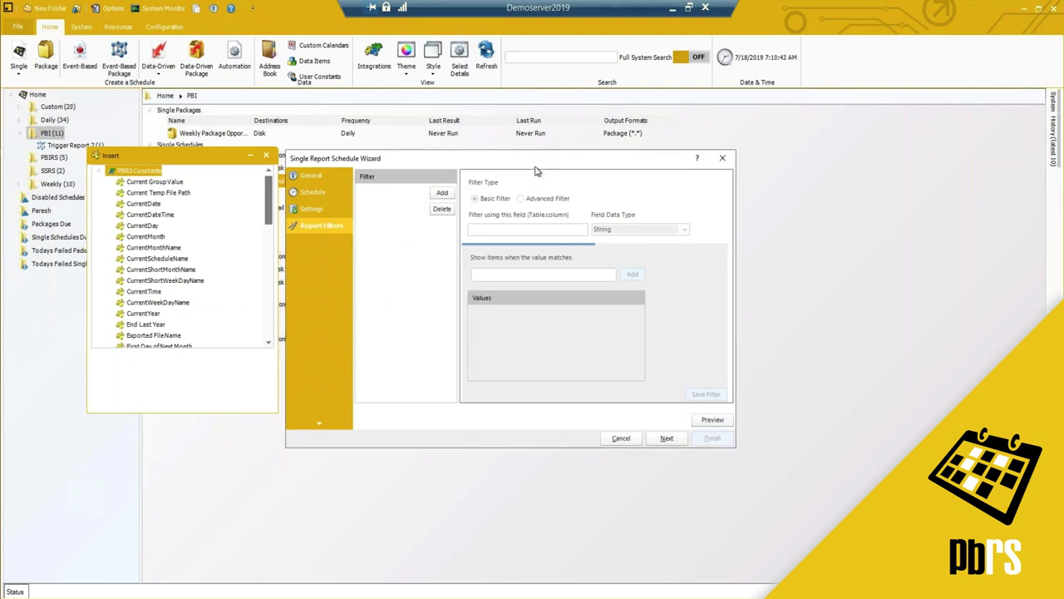
# Add a report filter, toggle Advanced and Basic modes, delete it, then proceed to Refresh Datasets
pyautogui.click(439, 195)
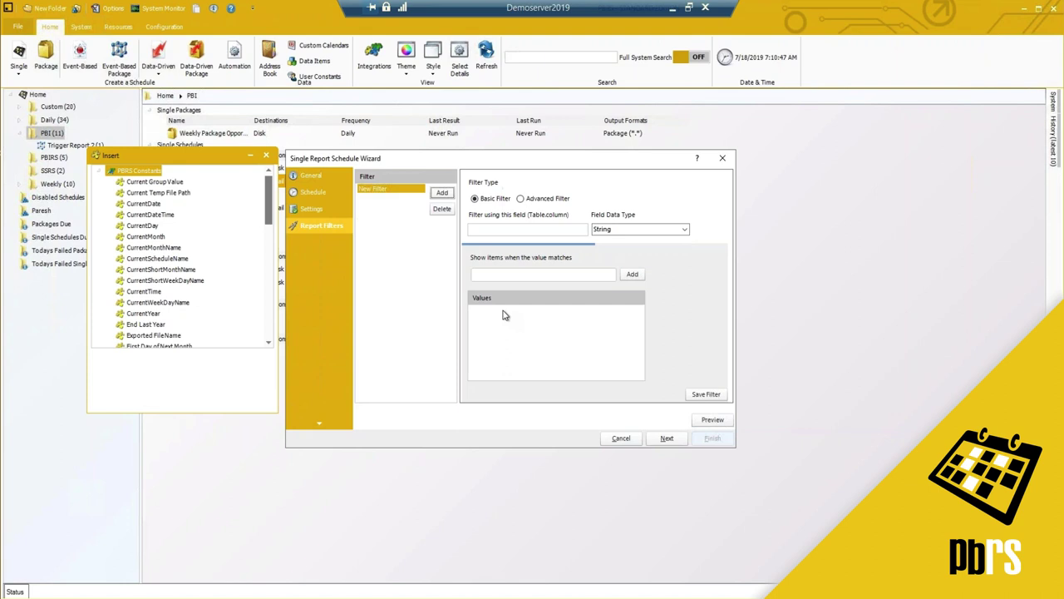
pyautogui.click(521, 199)
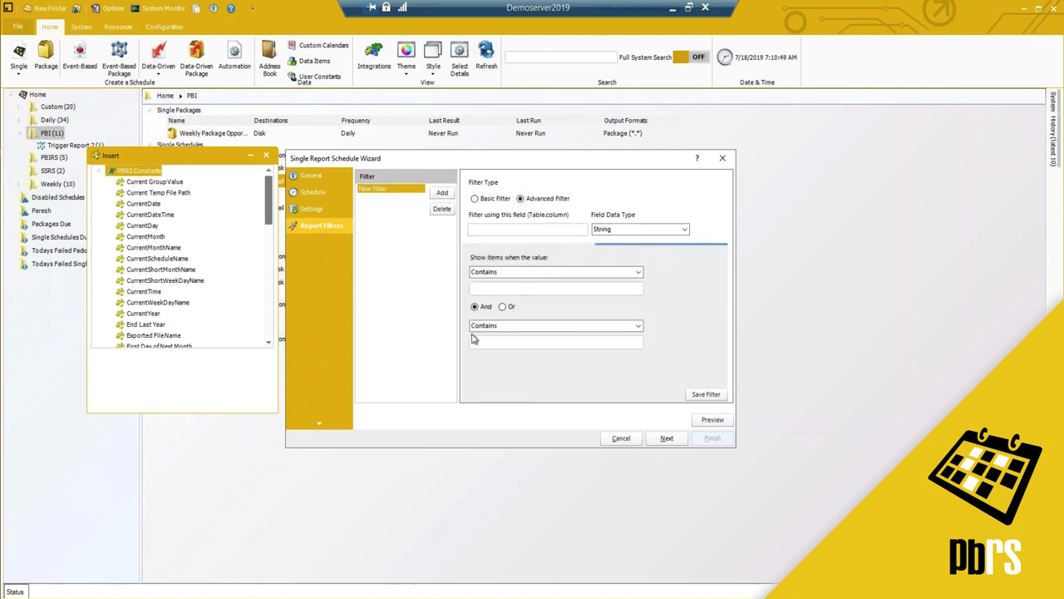
pyautogui.click(475, 199)
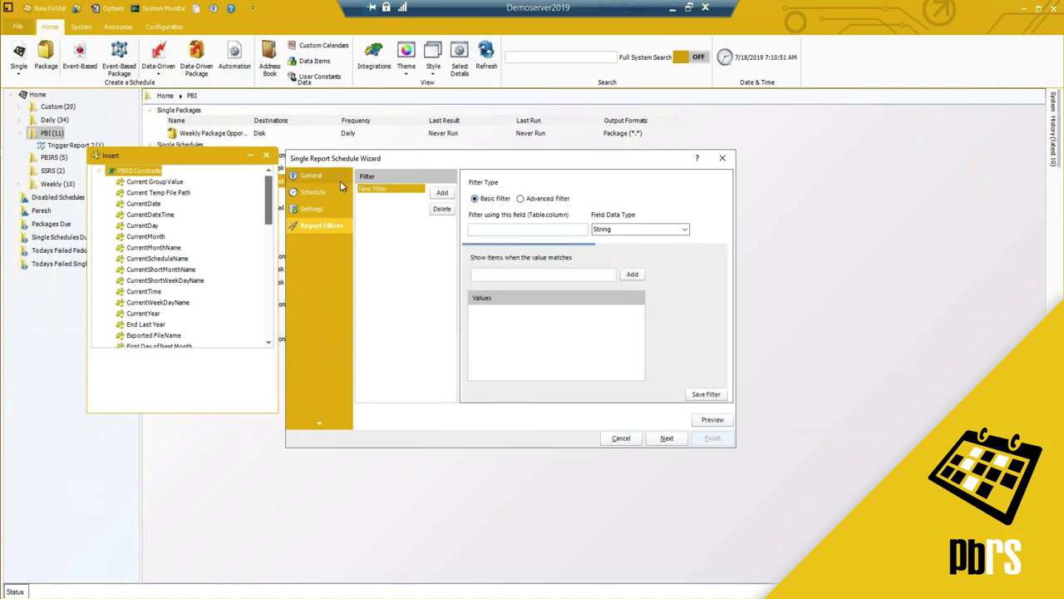
pyautogui.click(441, 209)
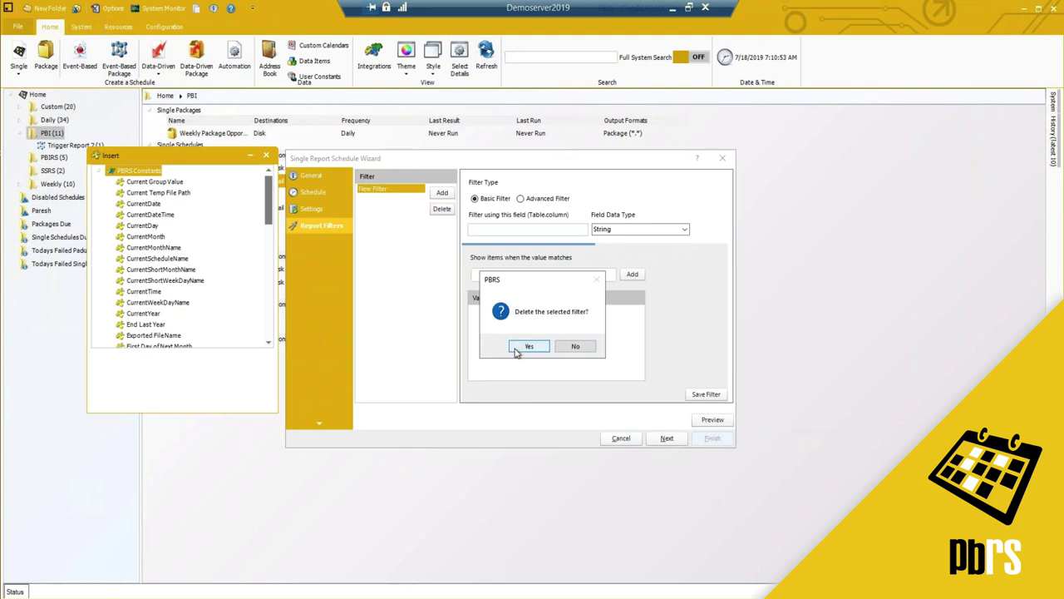
pyautogui.click(518, 350)
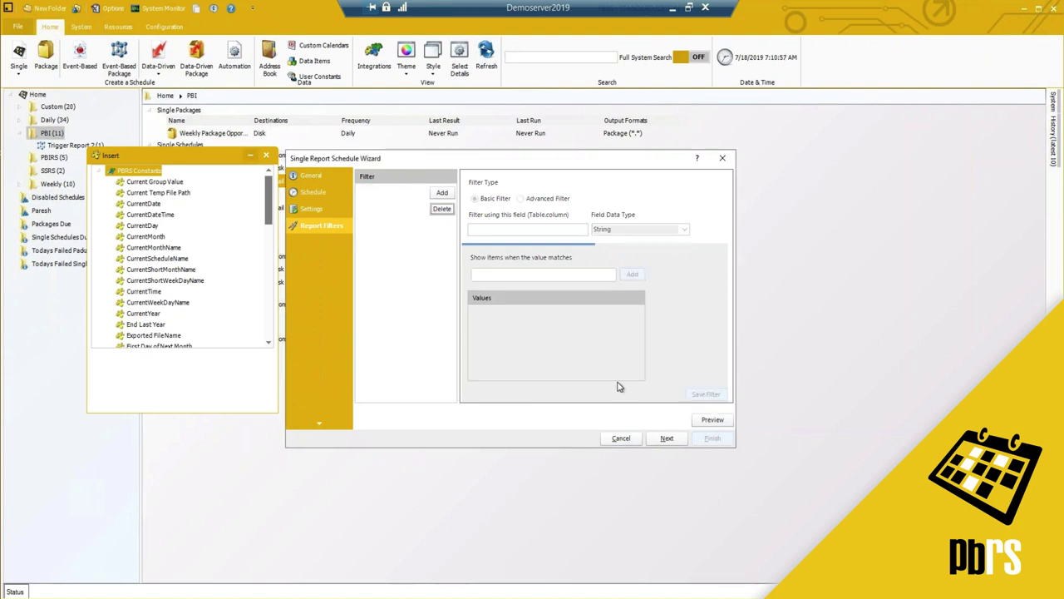
pyautogui.click(666, 439)
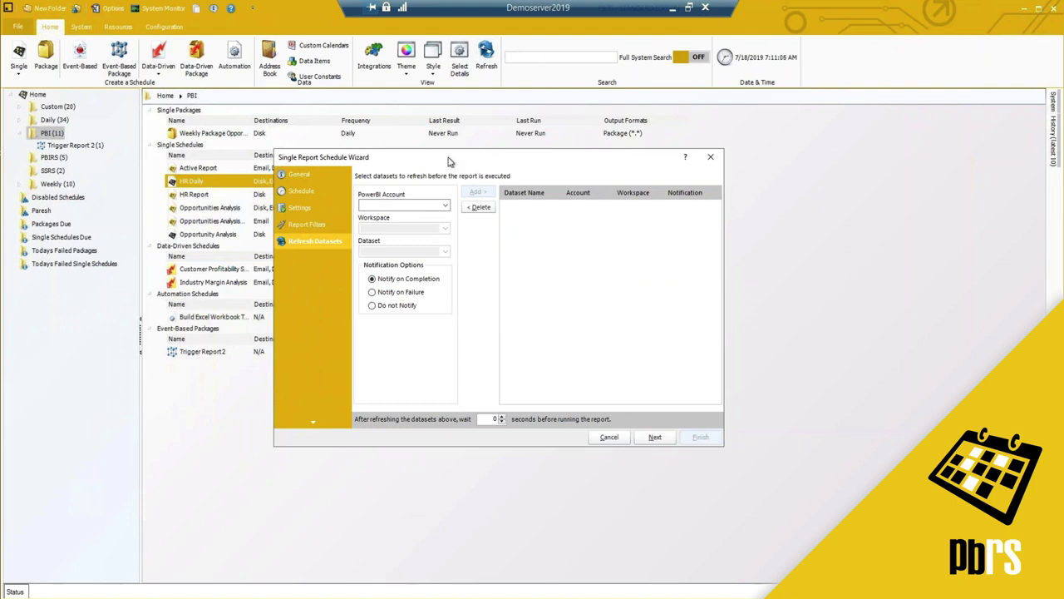
# Select the PowerBI account, My Workspace and the Human Resources Sample dataset for refresh
pyautogui.click(445, 206)
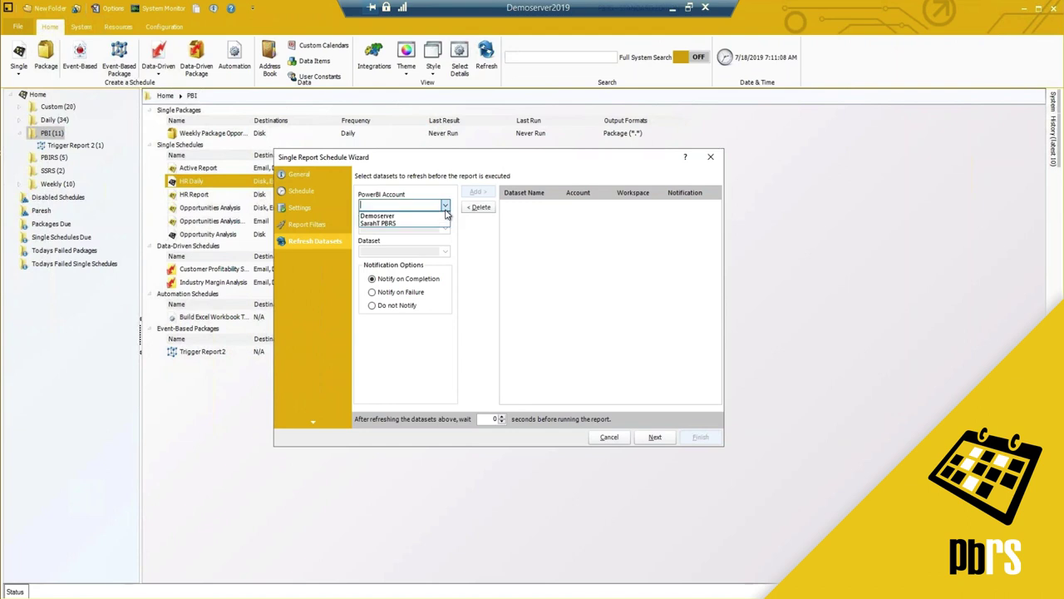
pyautogui.click(404, 215)
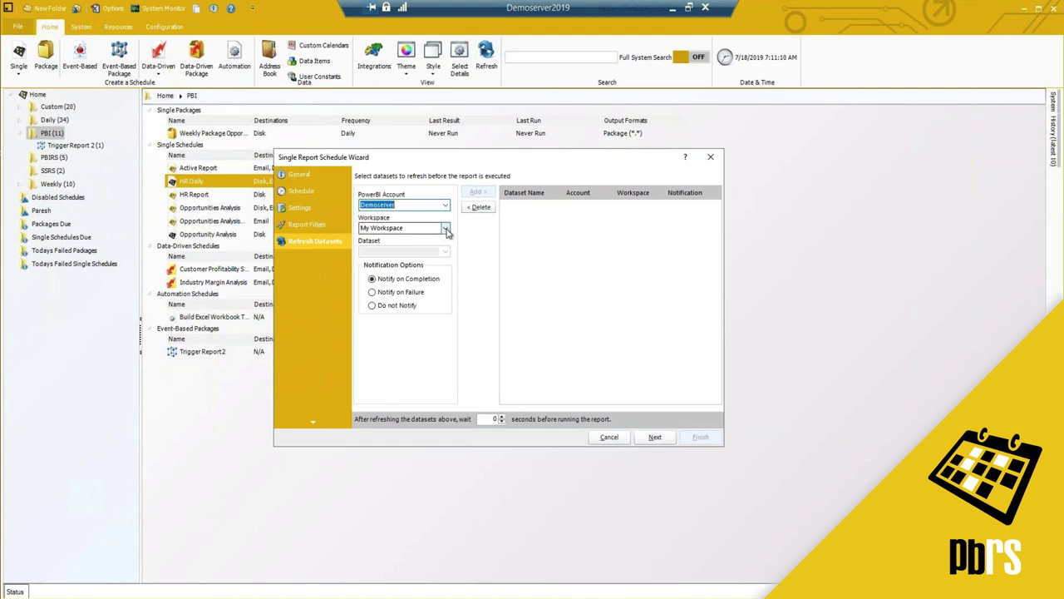
pyautogui.click(447, 230)
pyautogui.click(441, 237)
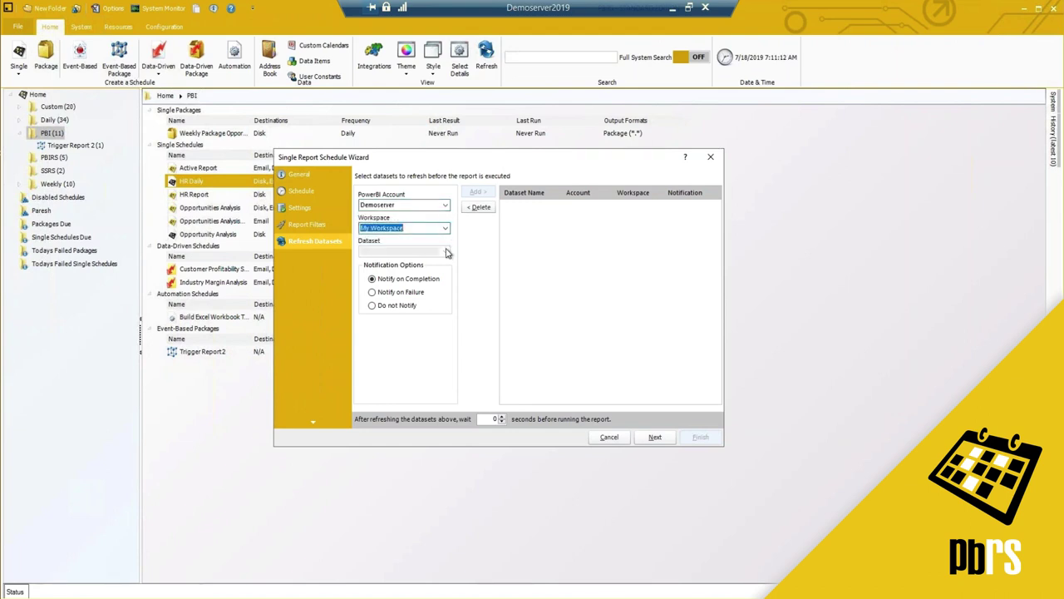
pyautogui.click(444, 205)
pyautogui.click(404, 215)
pyautogui.press('Down')
pyautogui.click(445, 229)
pyautogui.click(407, 254)
pyautogui.click(445, 252)
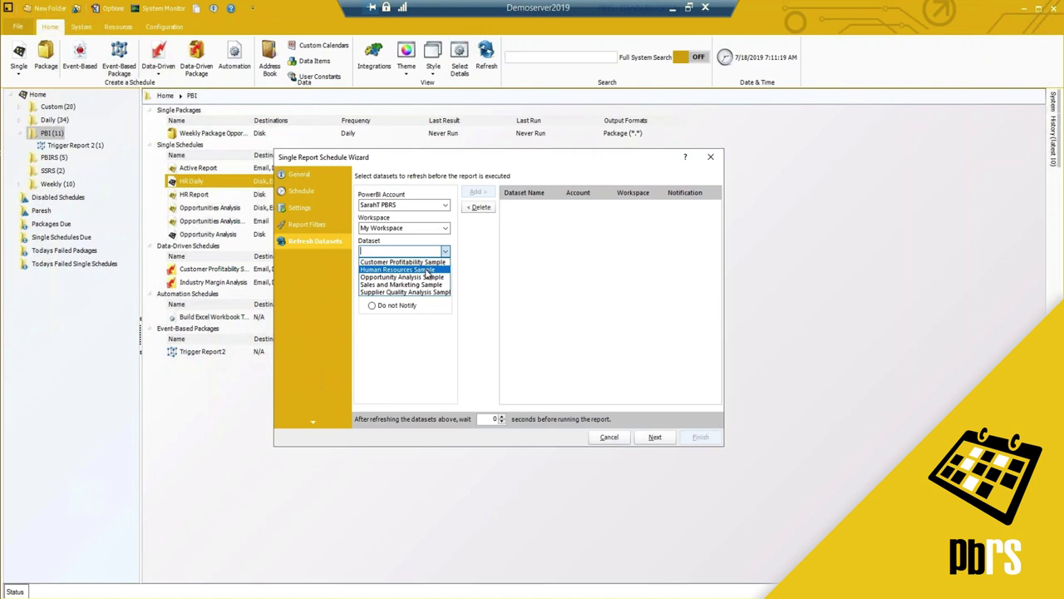
pyautogui.click(423, 269)
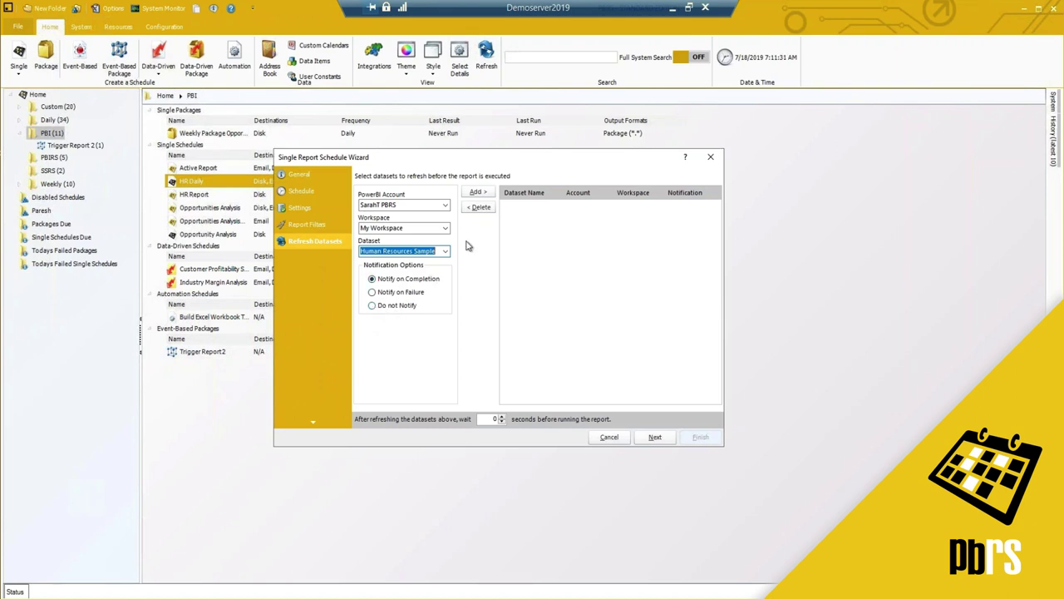
# Add the dataset to the refresh list with a 300-second wait before the report runs
pyautogui.click(476, 194)
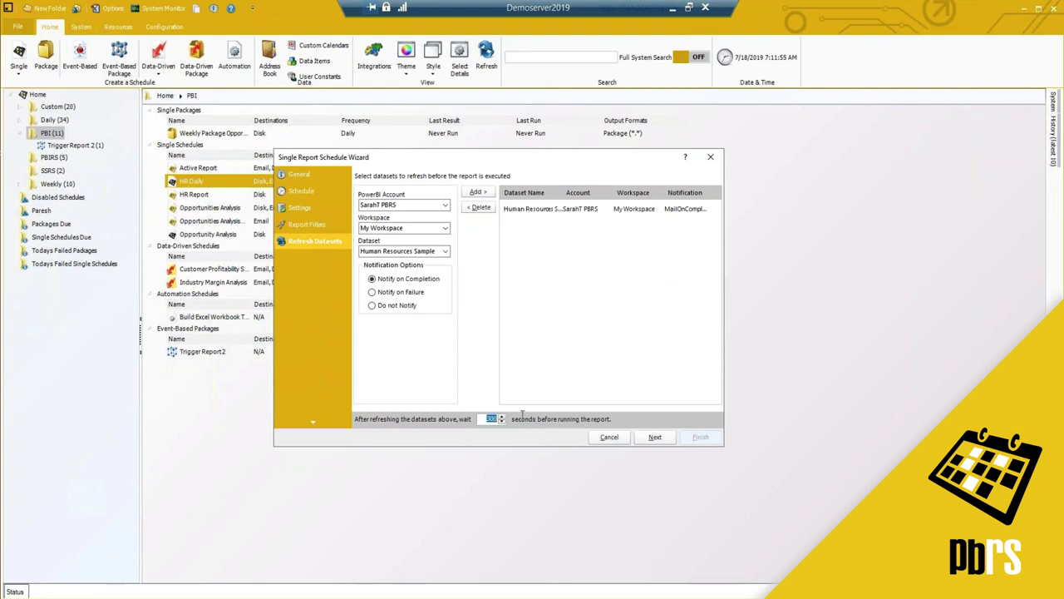
pyautogui.press('BackSpace')
pyautogui.click(509, 208)
pyautogui.click(480, 207)
pyautogui.click(654, 436)
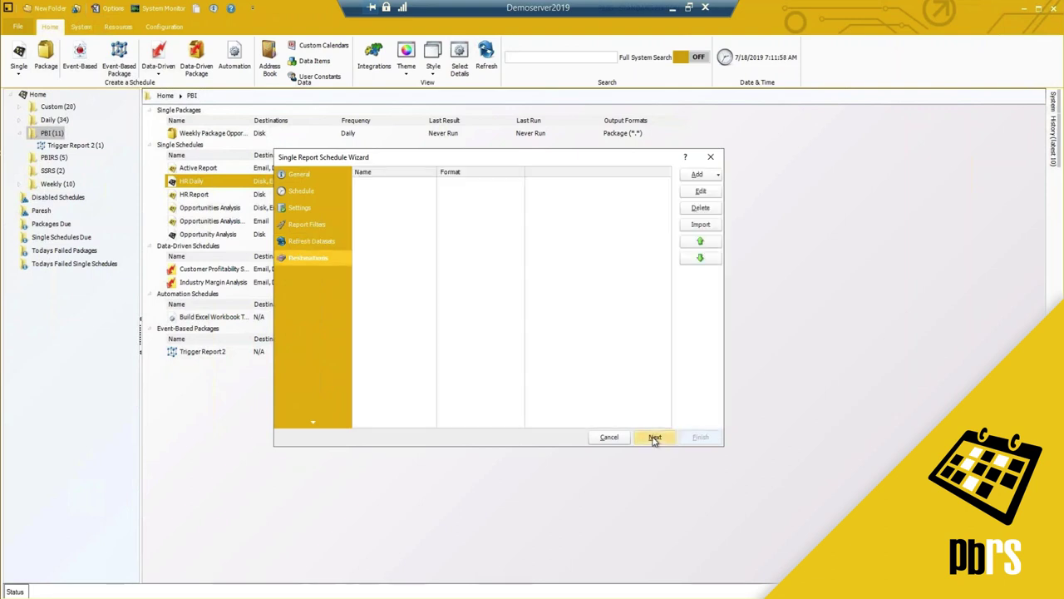
# Import an Email destination into the schedule's Destinations list and select it
pyautogui.moveTo(496, 155); pyautogui.dragTo(487, 157)
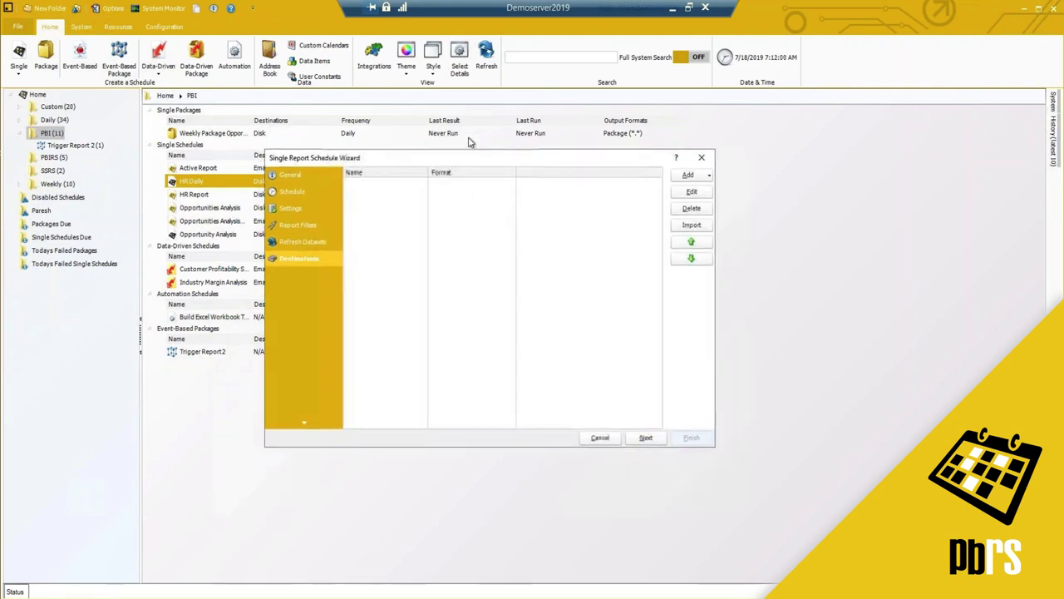
pyautogui.click(709, 176)
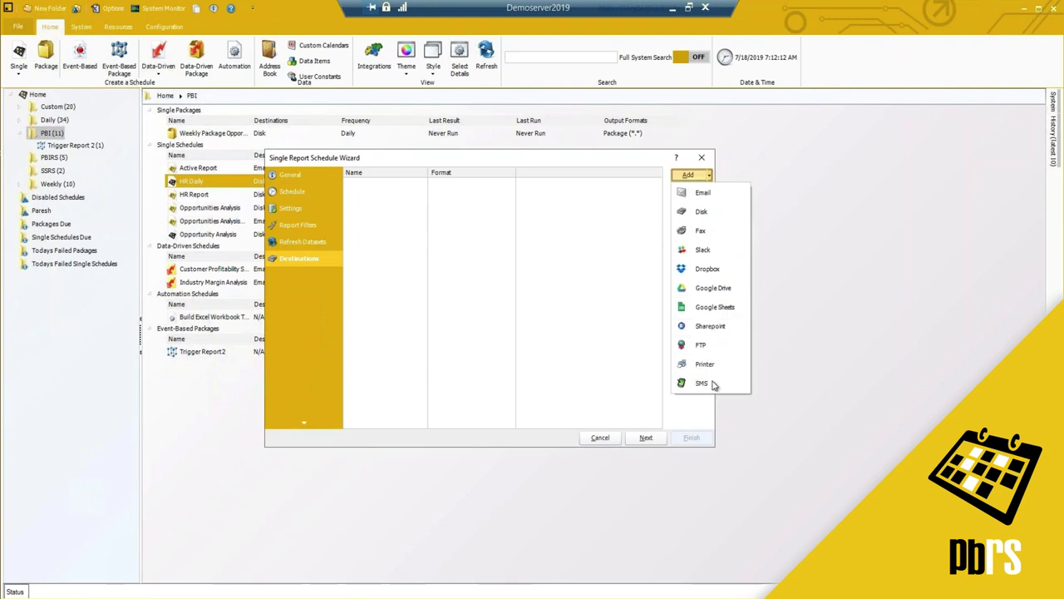
pyautogui.click(633, 166)
pyautogui.click(699, 230)
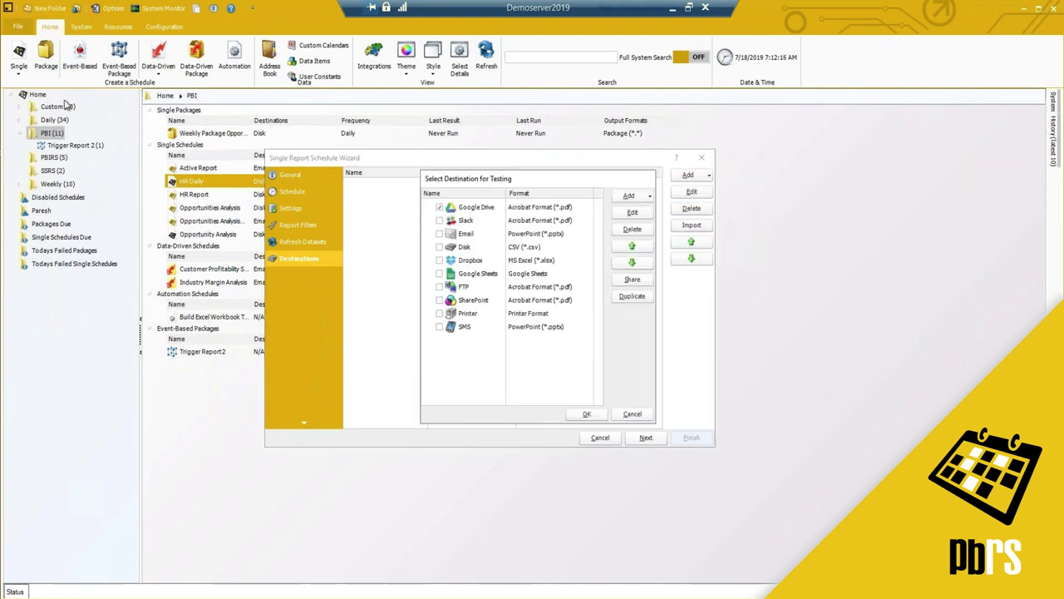
pyautogui.moveTo(492, 183); pyautogui.dragTo(488, 184)
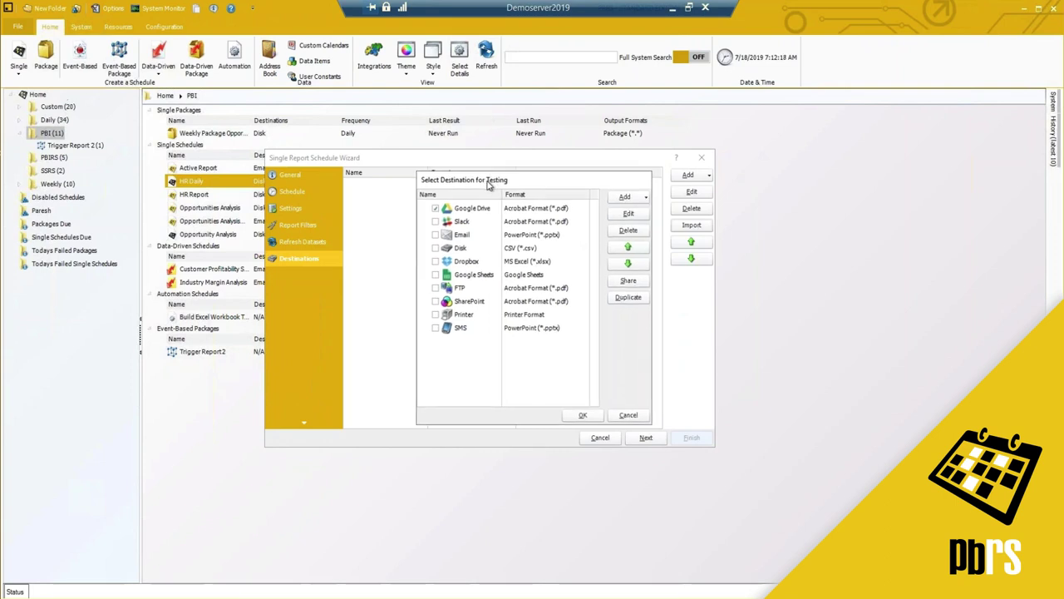
pyautogui.click(435, 235)
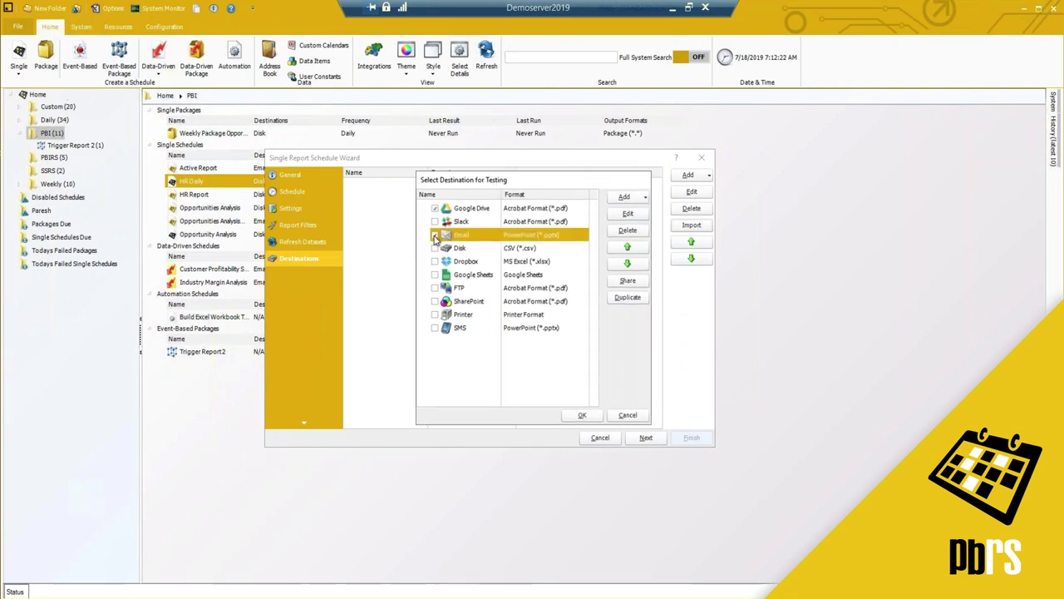
pyautogui.click(580, 414)
pyautogui.click(417, 190)
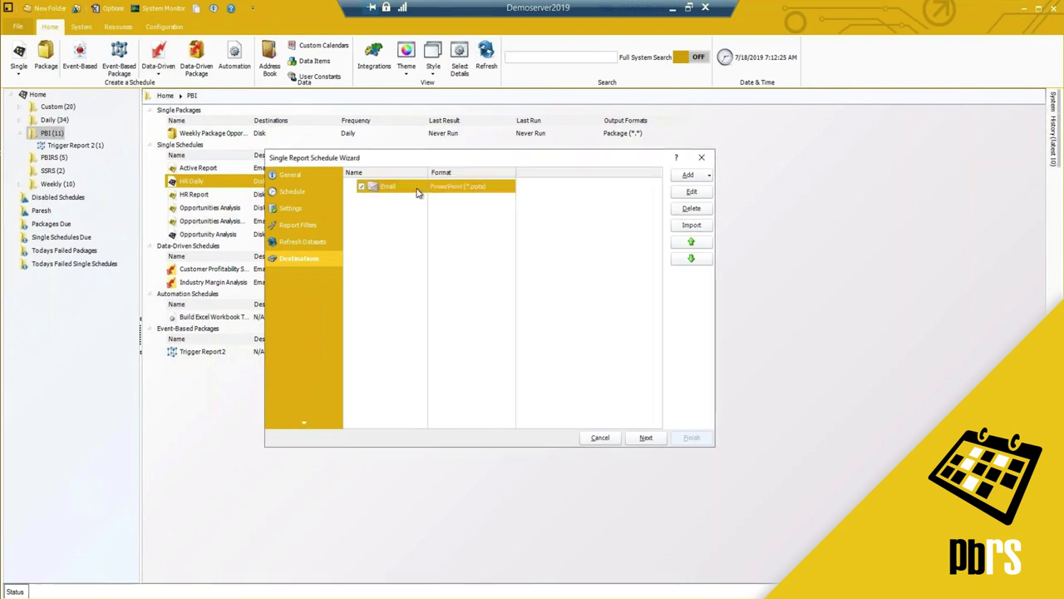
# Open the Email destination for editing and look over its Format, Naming and Email pages
pyautogui.click(691, 191)
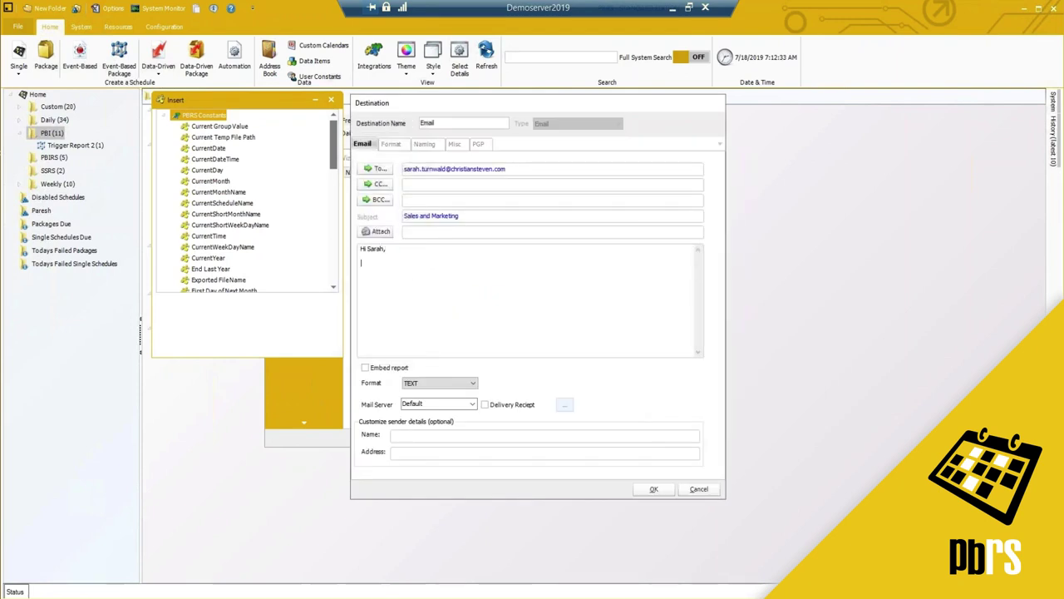
pyautogui.click(392, 144)
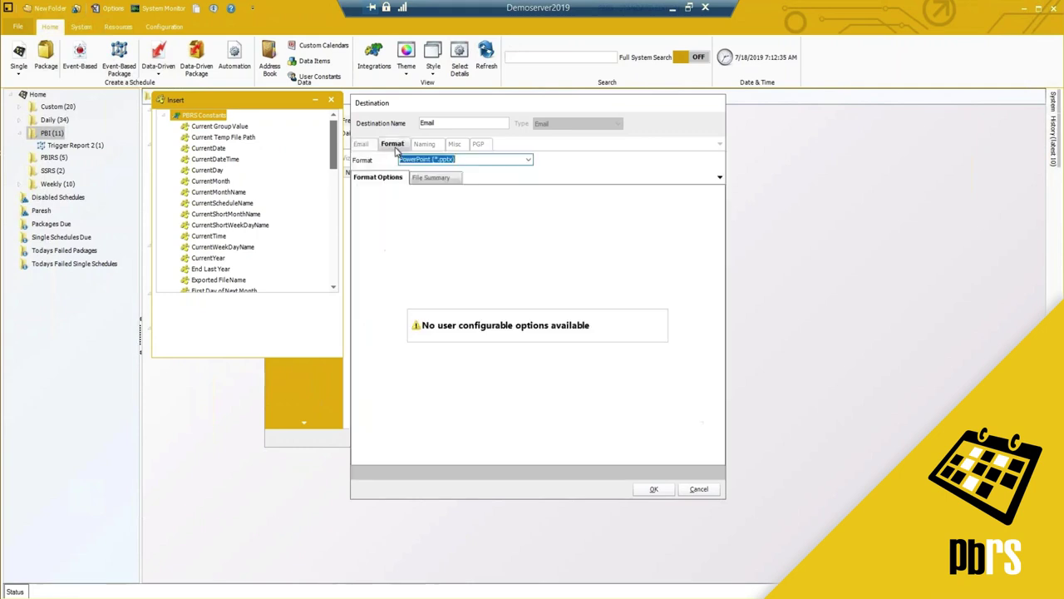
pyautogui.click(425, 145)
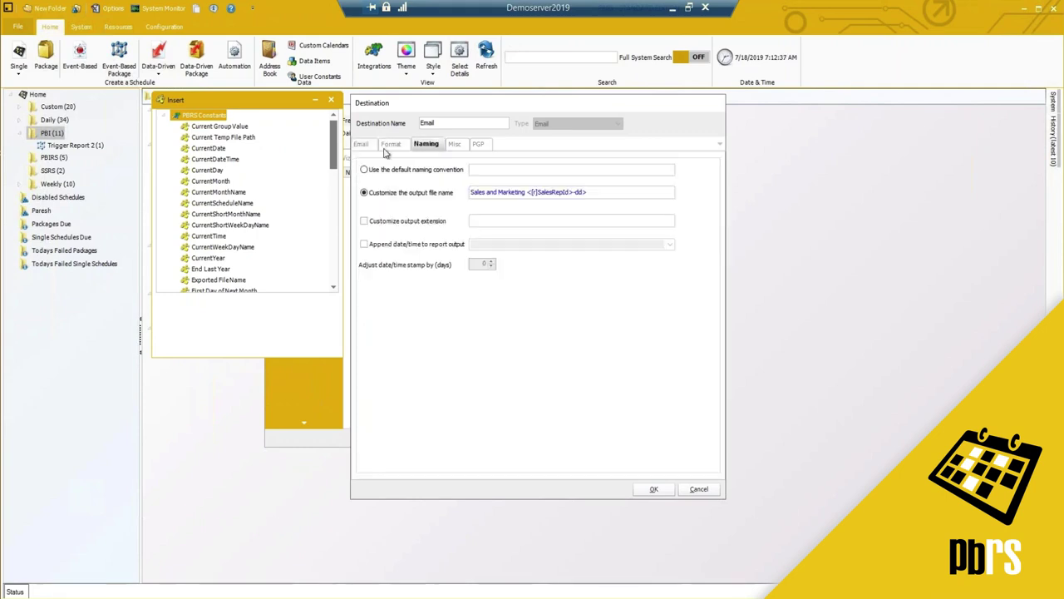
pyautogui.click(364, 145)
pyautogui.moveTo(390, 107); pyautogui.dragTo(444, 102)
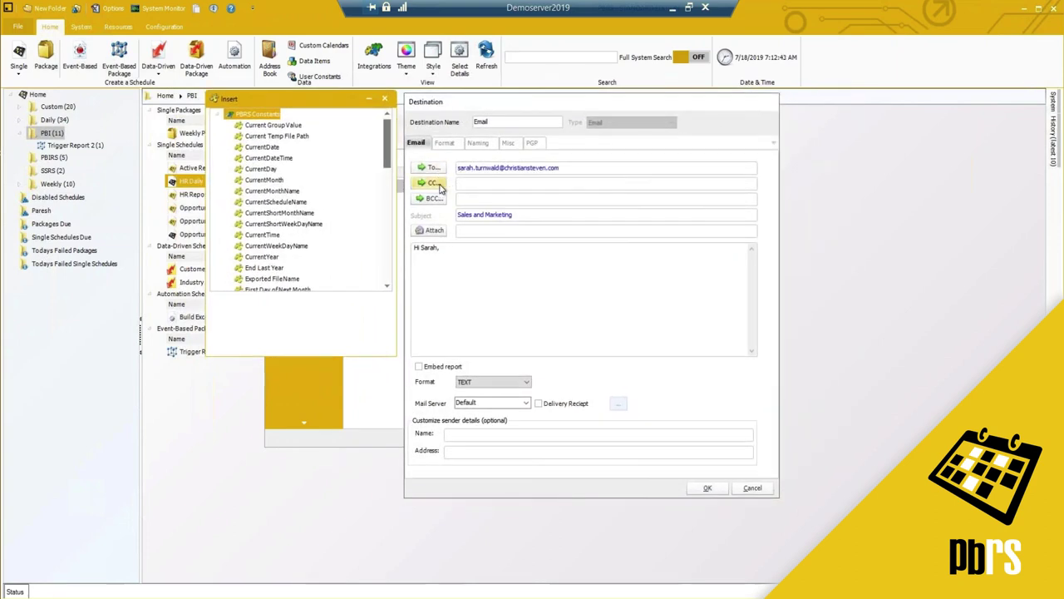
pyautogui.click(462, 216)
pyautogui.click(480, 231)
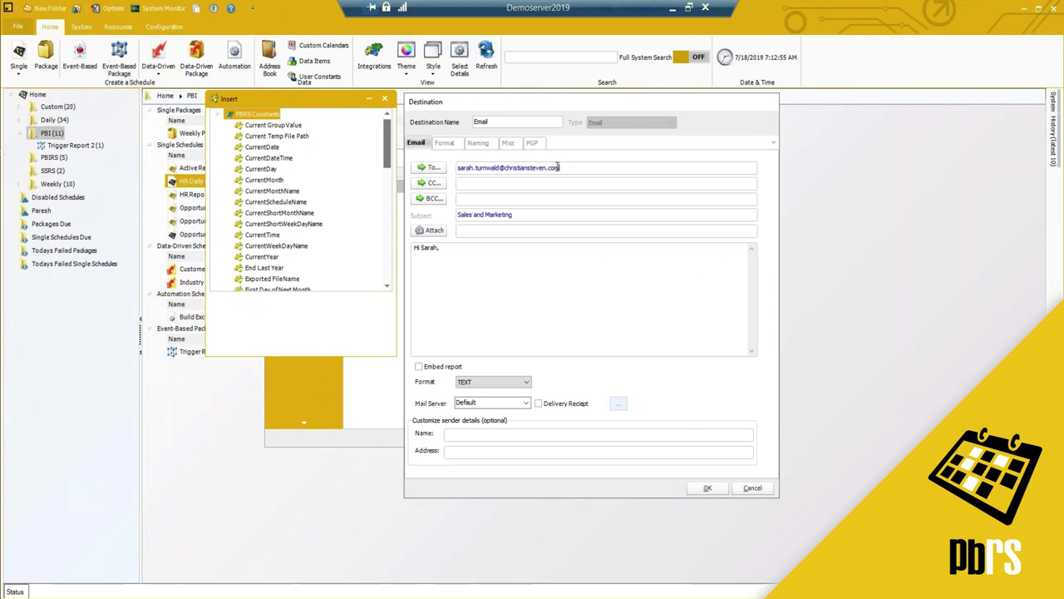
# Add the Support contact group from the PBRS Address Book to the email's To recipients
pyautogui.click(443, 169)
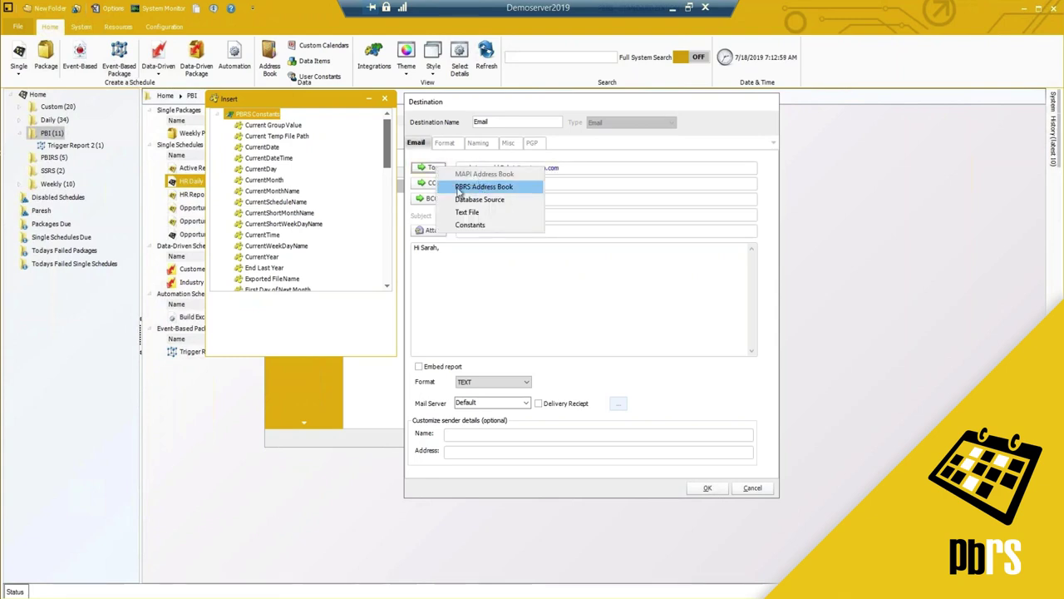
pyautogui.click(512, 188)
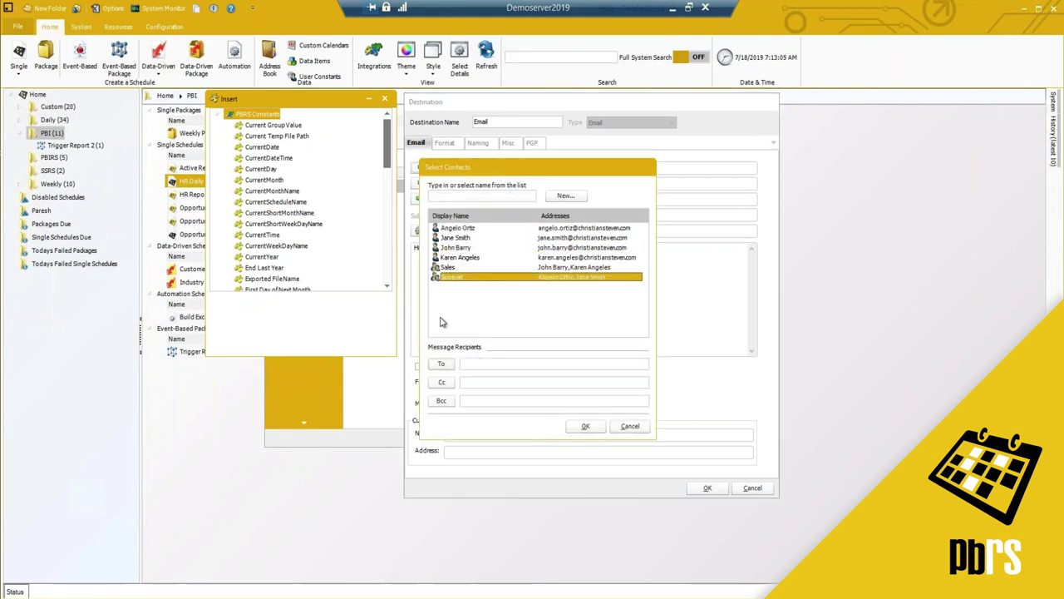
pyautogui.doubleClick(449, 277)
pyautogui.click(585, 426)
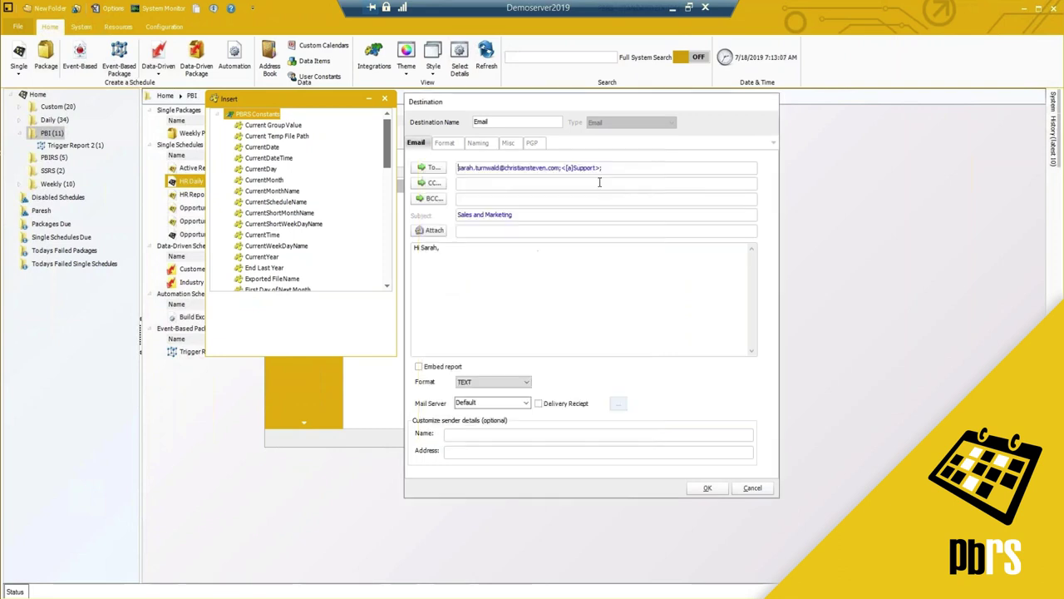
pyautogui.moveTo(565, 167); pyautogui.dragTo(620, 164)
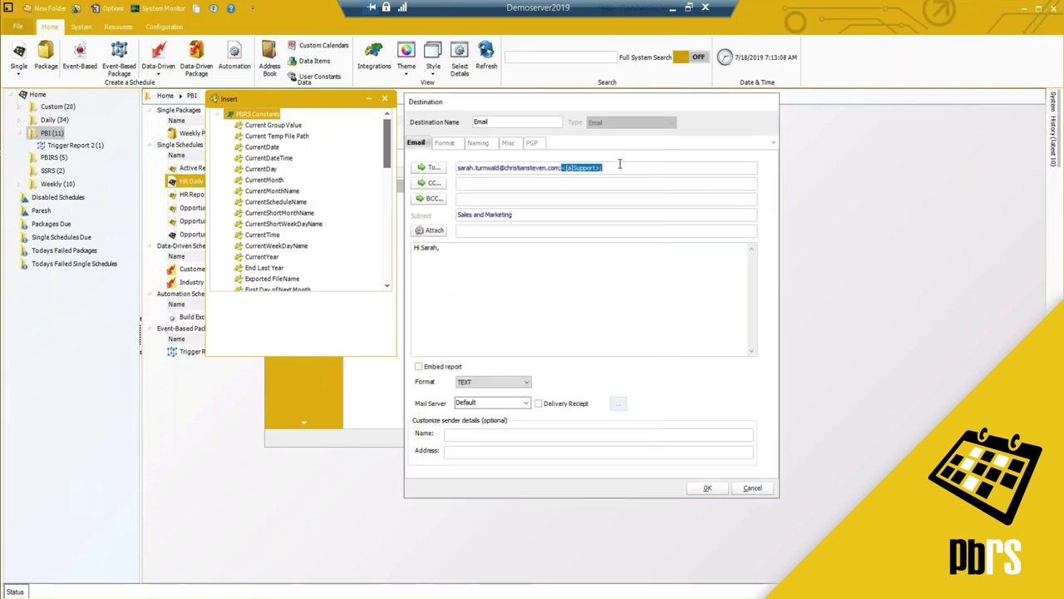
pyautogui.click(448, 143)
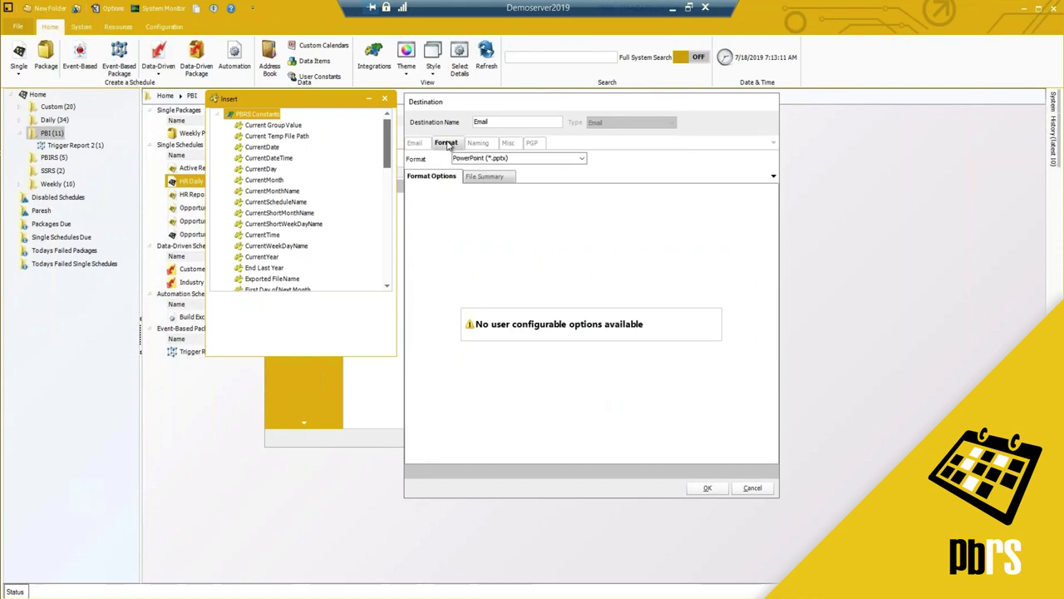
# Switch the email output format to Acrobat Format (*.pdf) with PDF security options left off
pyautogui.click(583, 160)
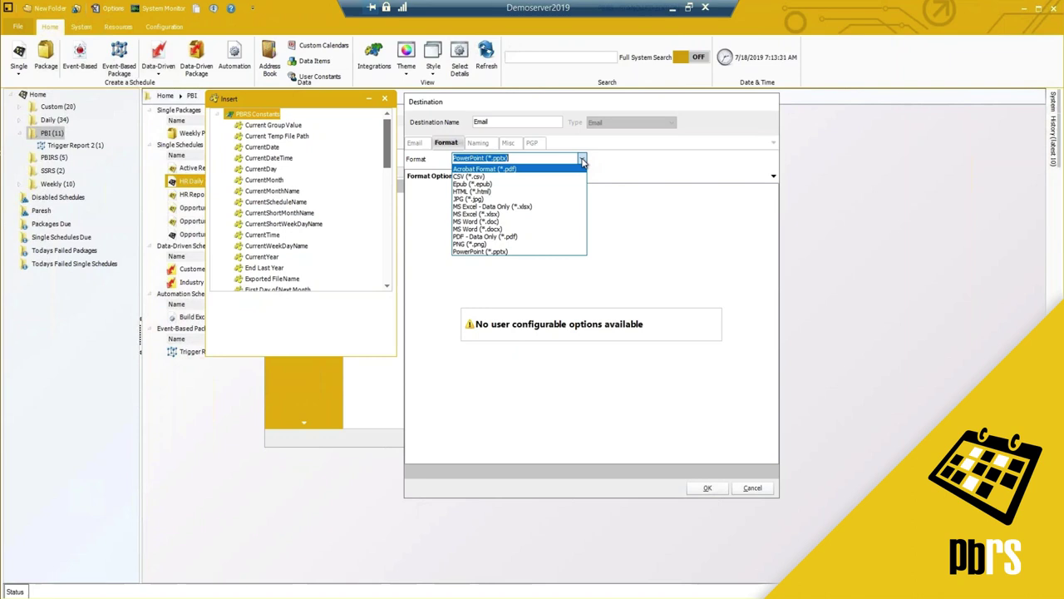
pyautogui.click(511, 169)
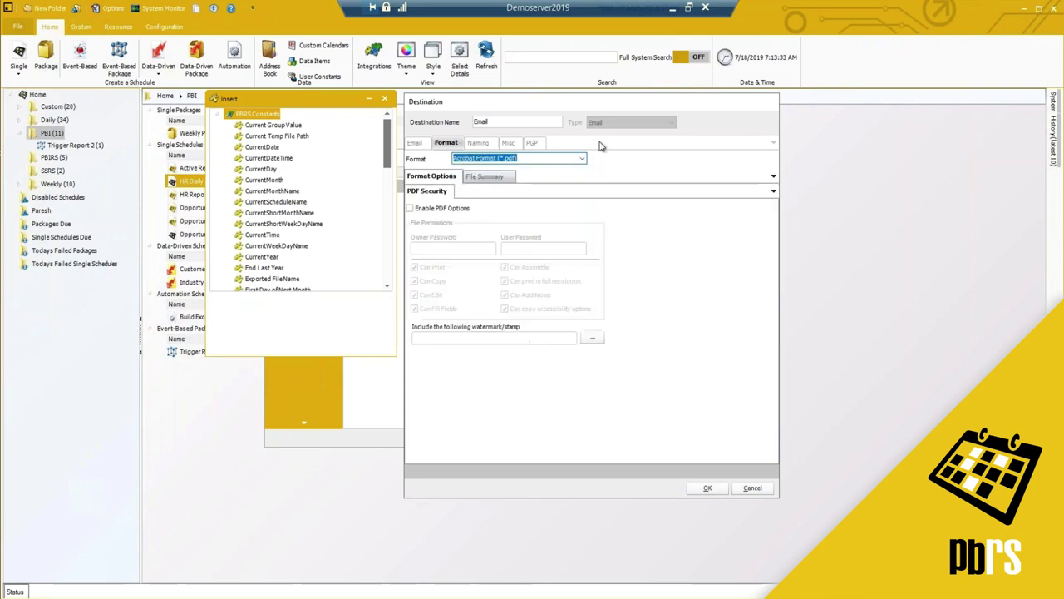
pyautogui.click(532, 160)
pyautogui.click(435, 207)
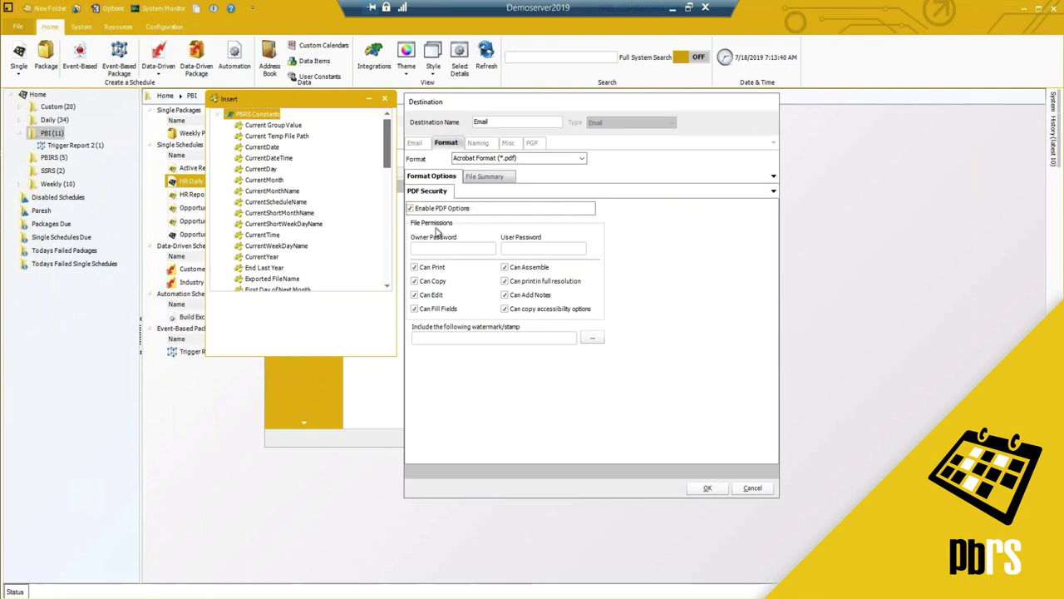
pyautogui.click(437, 247)
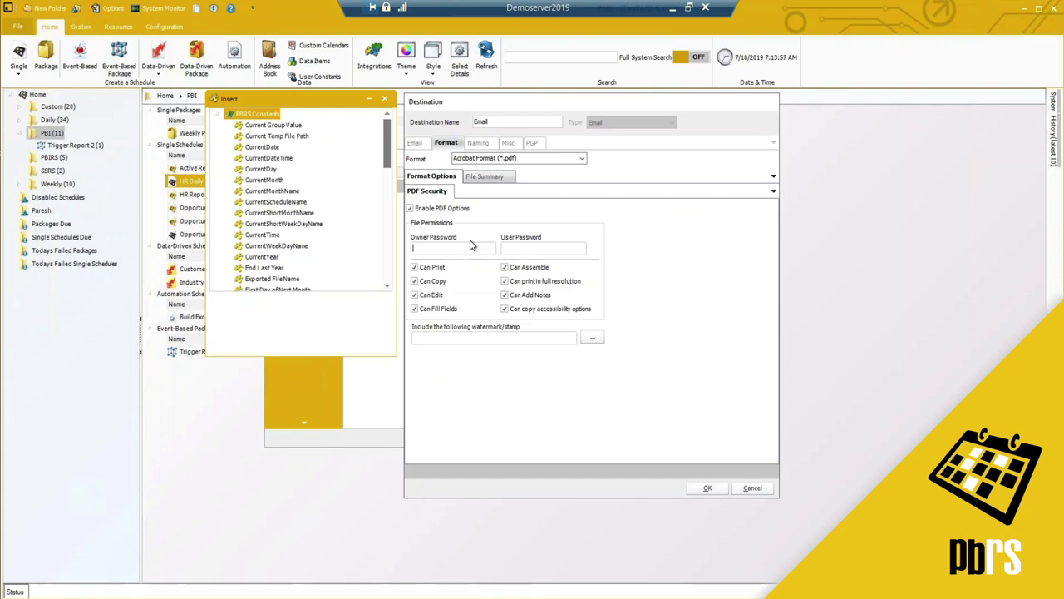
pyautogui.click(443, 210)
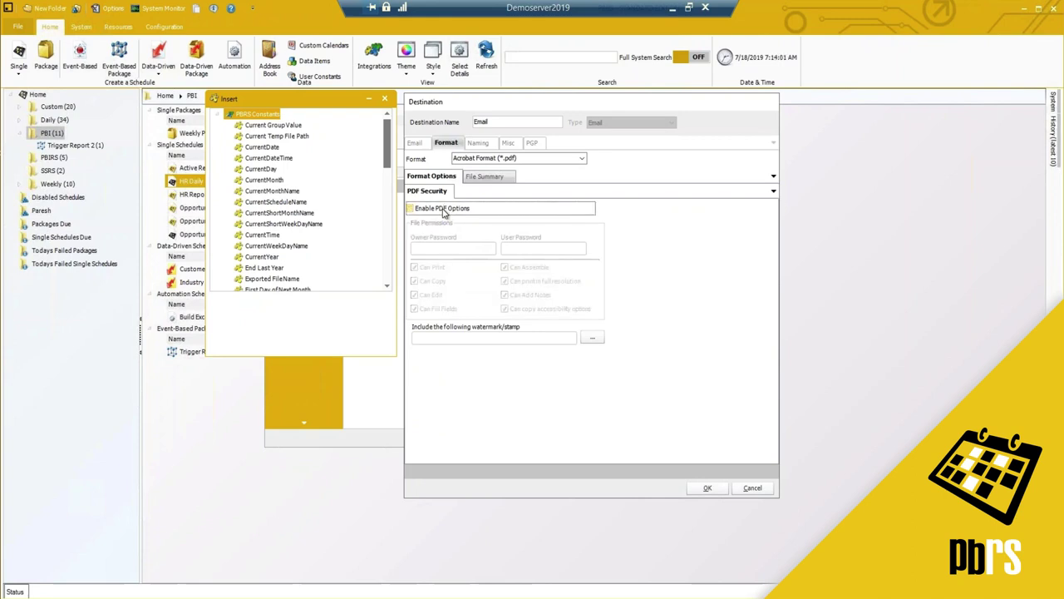
pyautogui.click(479, 143)
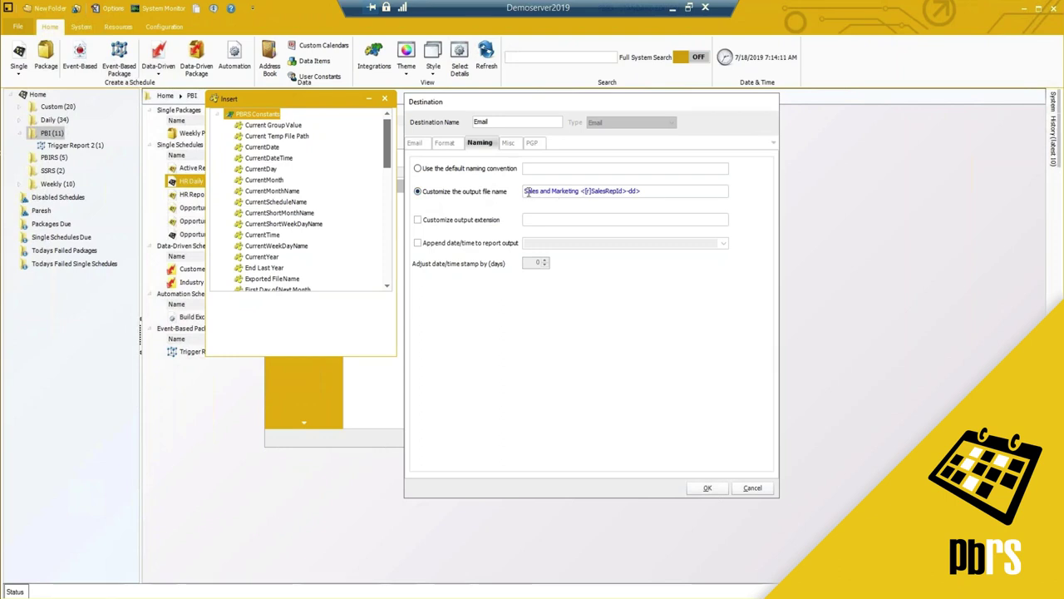
# Replace the existing output file name with 'HR Daily Report'
pyautogui.moveTo(525, 190); pyautogui.dragTo(576, 190)
pyautogui.click(579, 192)
pyautogui.moveTo(581, 192); pyautogui.dragTo(650, 187)
pyautogui.click(220, 115)
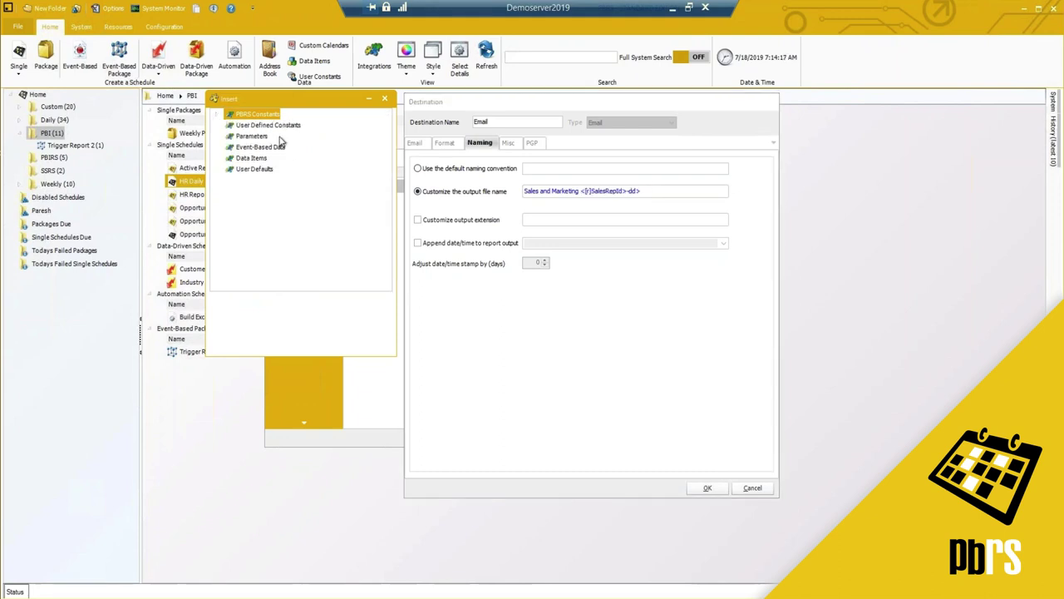
pyautogui.moveTo(655, 191); pyautogui.dragTo(439, 208)
pyautogui.press('BackSpace')
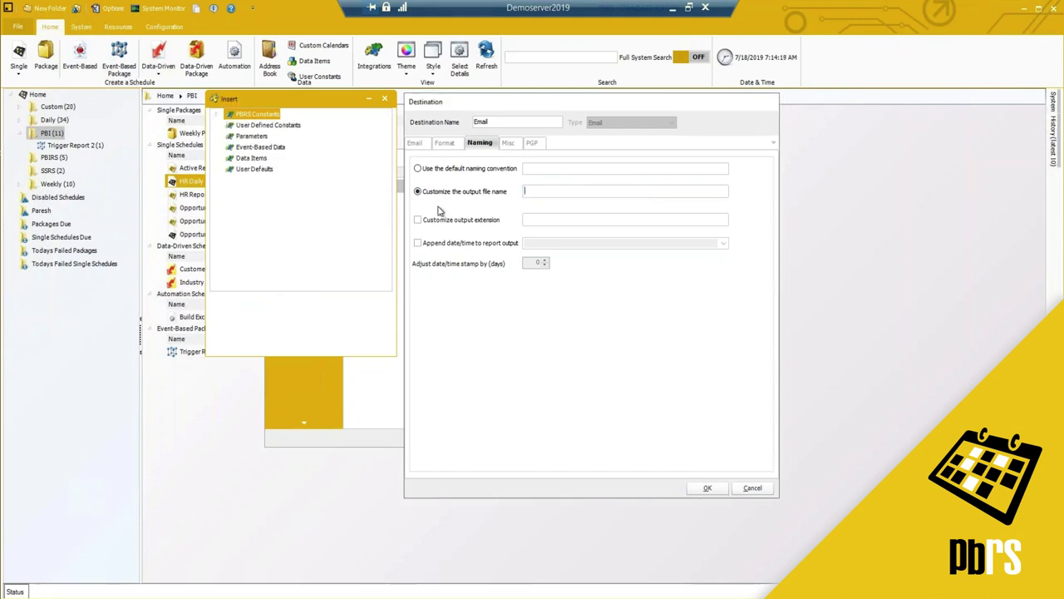
pyautogui.write('HR Daily Report')
# Append the CurrentDate constant in MM-dd-yyyy format after 'HR Daily Report'
pyautogui.click(224, 116)
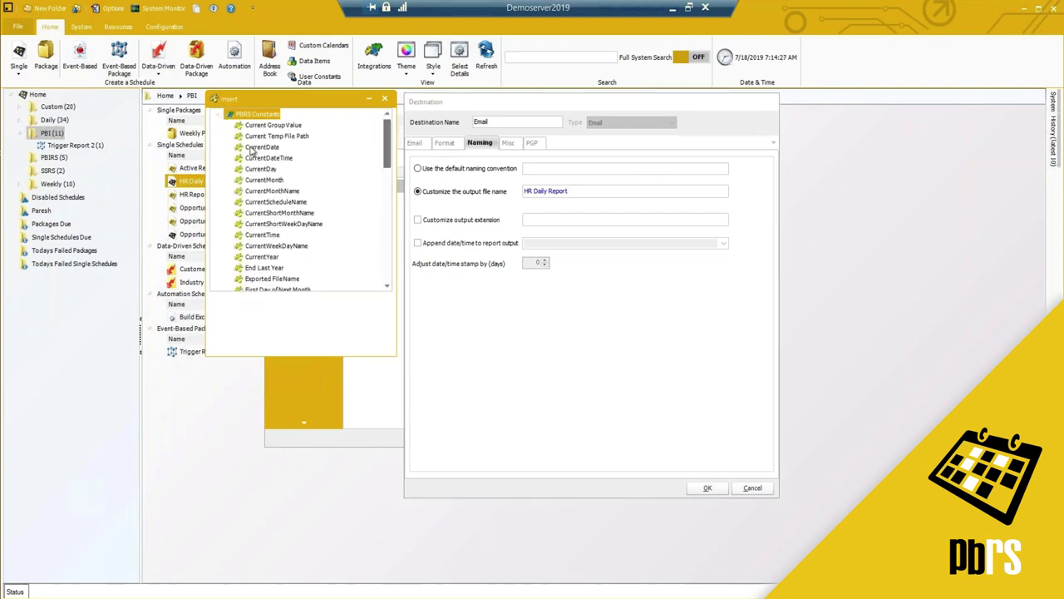
pyautogui.click(254, 148)
pyautogui.doubleClick(288, 333)
pyautogui.click(288, 333)
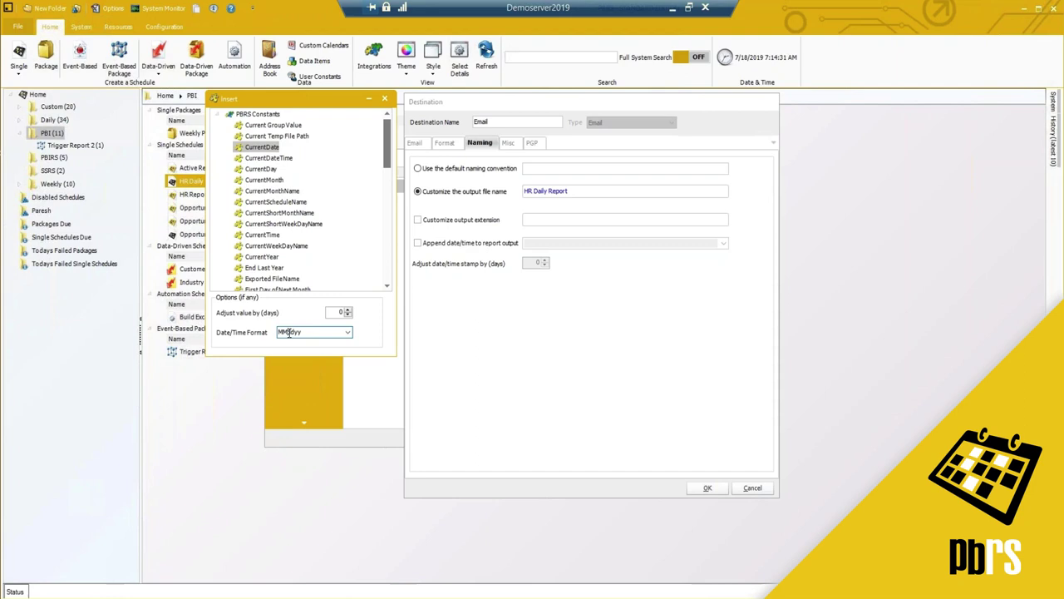
pyautogui.write('-dd-')
pyautogui.moveTo(252, 150); pyautogui.dragTo(582, 191)
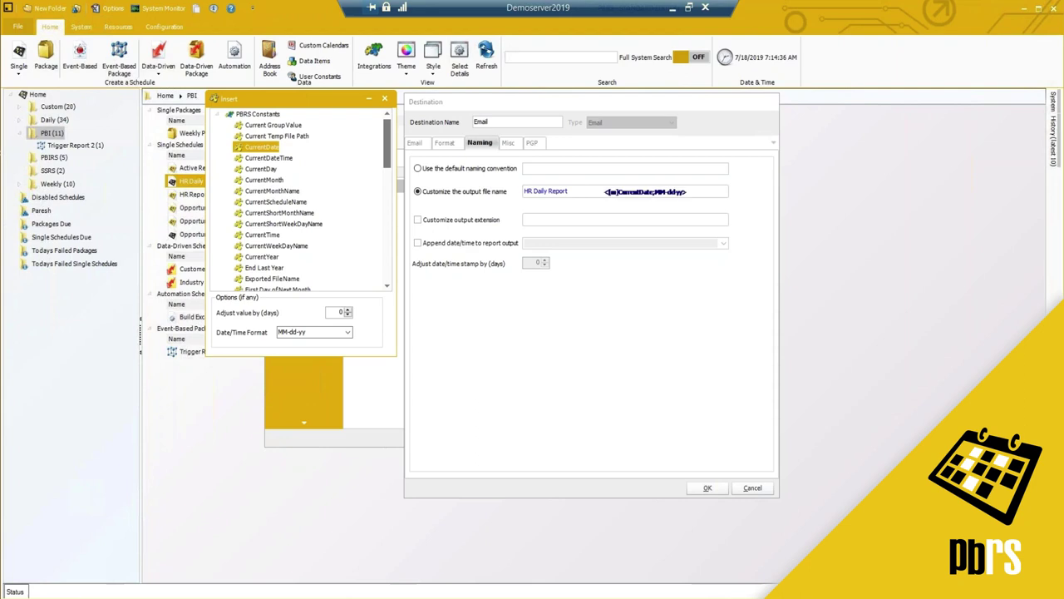
pyautogui.click(348, 332)
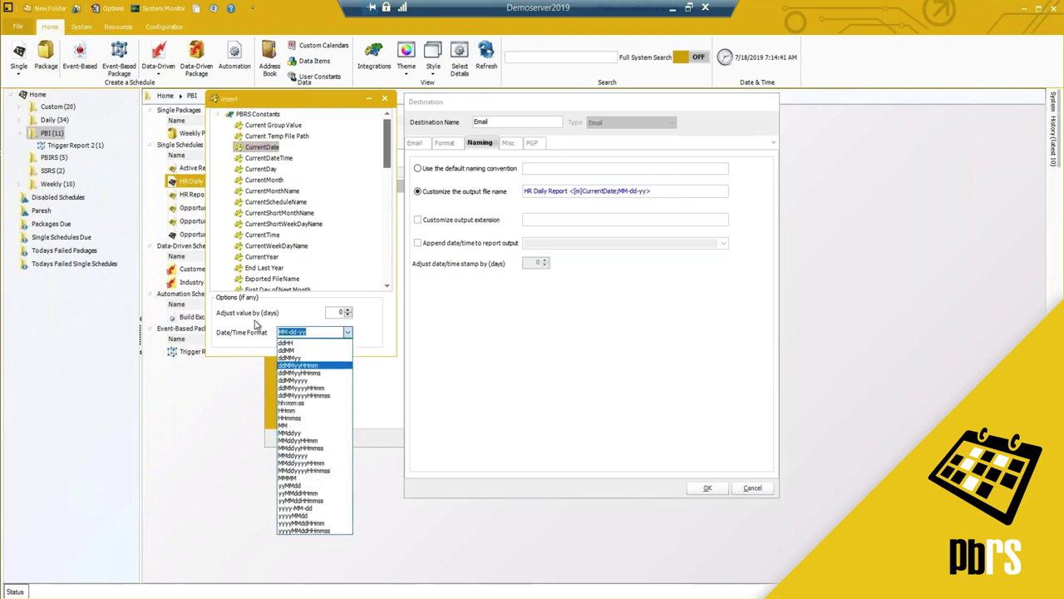
pyautogui.click(260, 329)
pyautogui.click(310, 332)
pyautogui.write('yy')
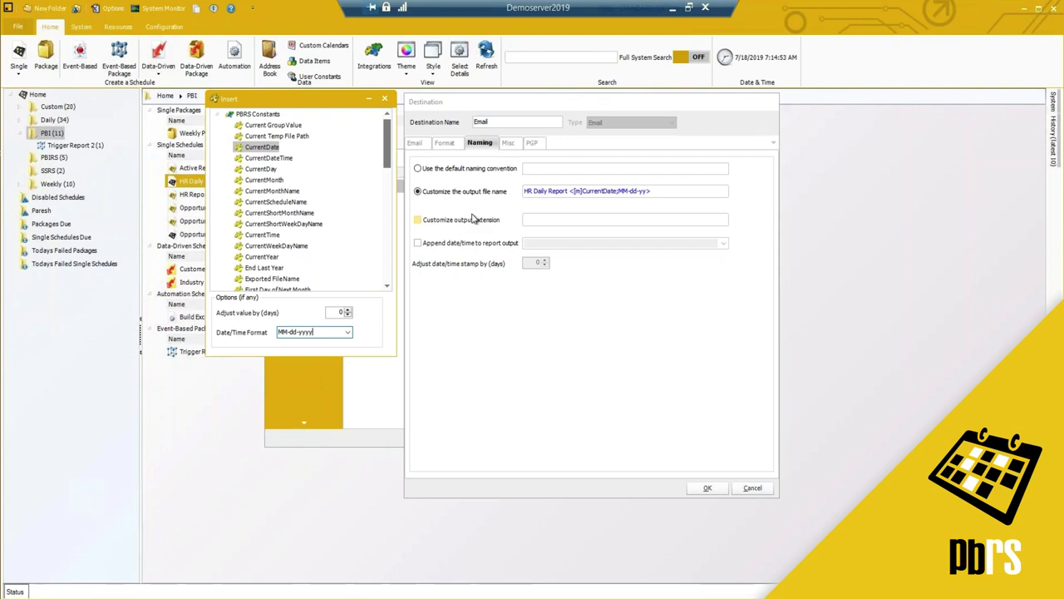
# Turn on Customize output extension on the Naming page
pyautogui.click(446, 143)
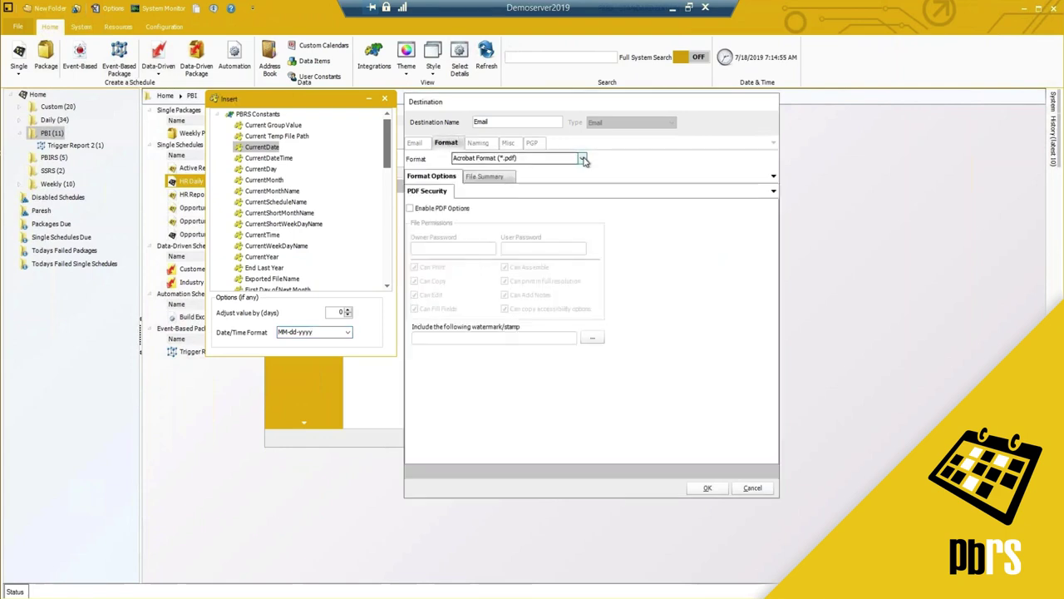
pyautogui.click(584, 160)
pyautogui.click(483, 143)
pyautogui.click(483, 143)
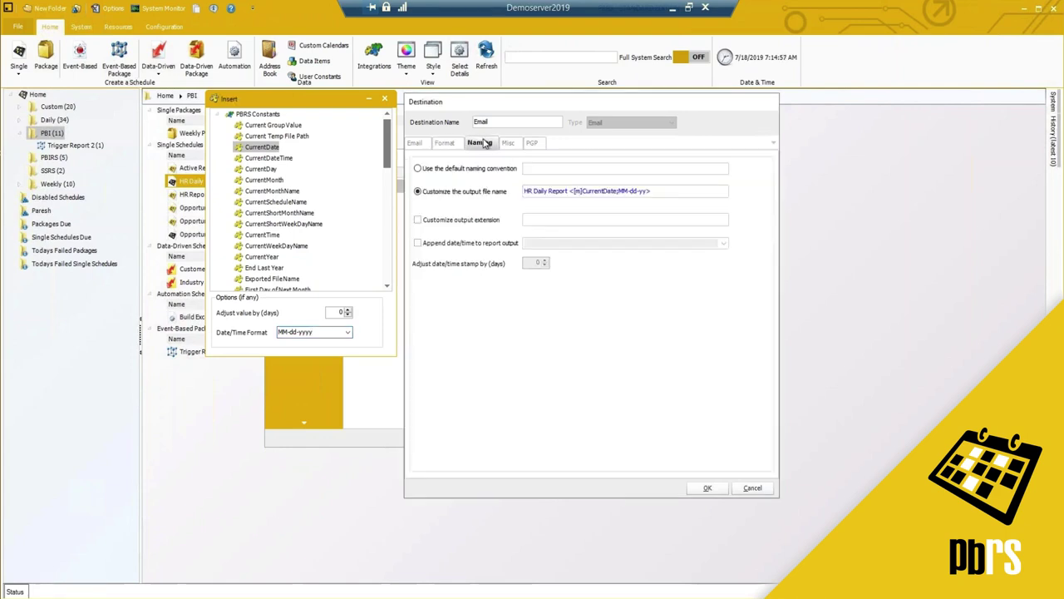
pyautogui.click(420, 221)
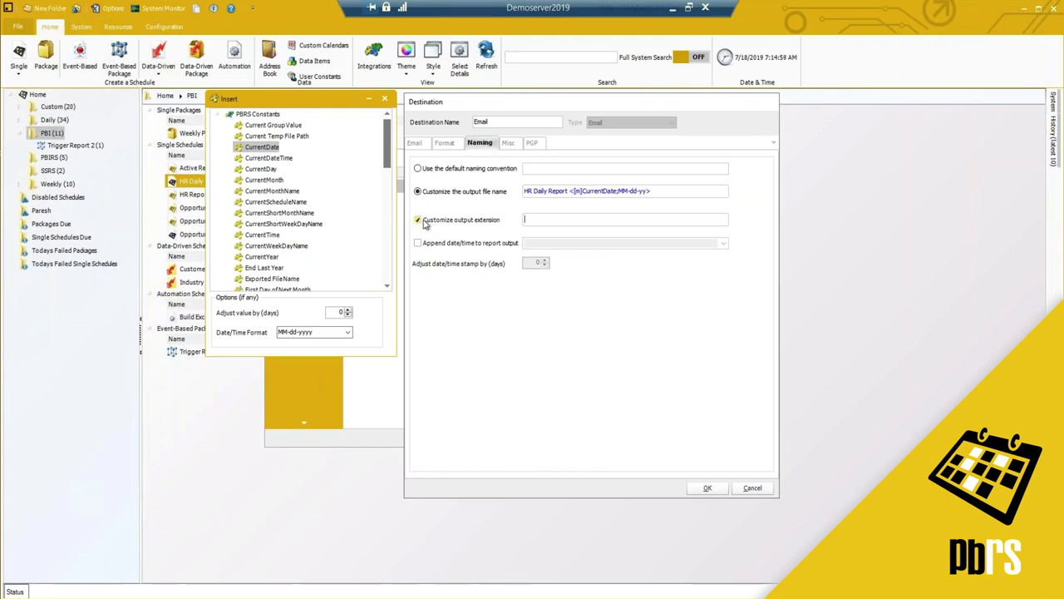